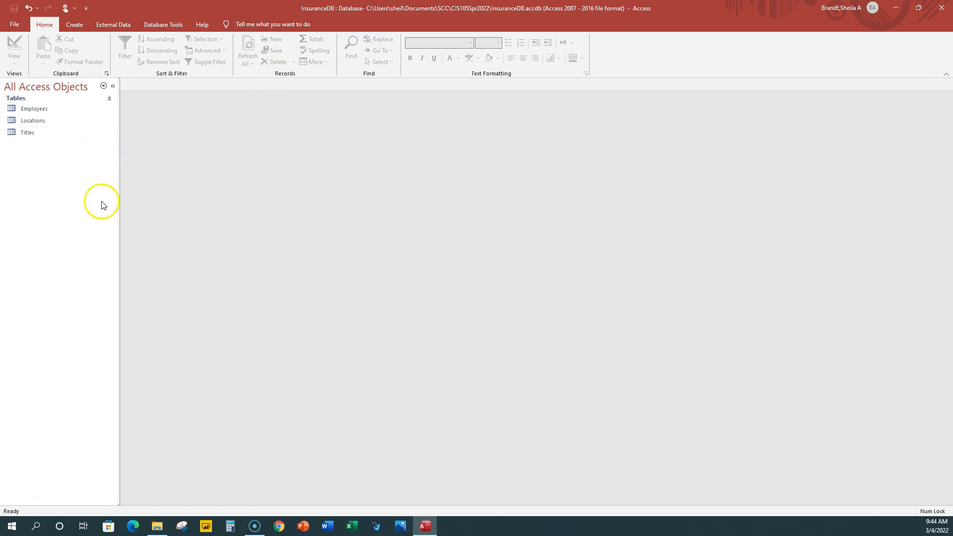
Step: Open the Employees table, examine its first record and its EmployeeID, LastName and FirstName fields, and close it
click(56, 109)
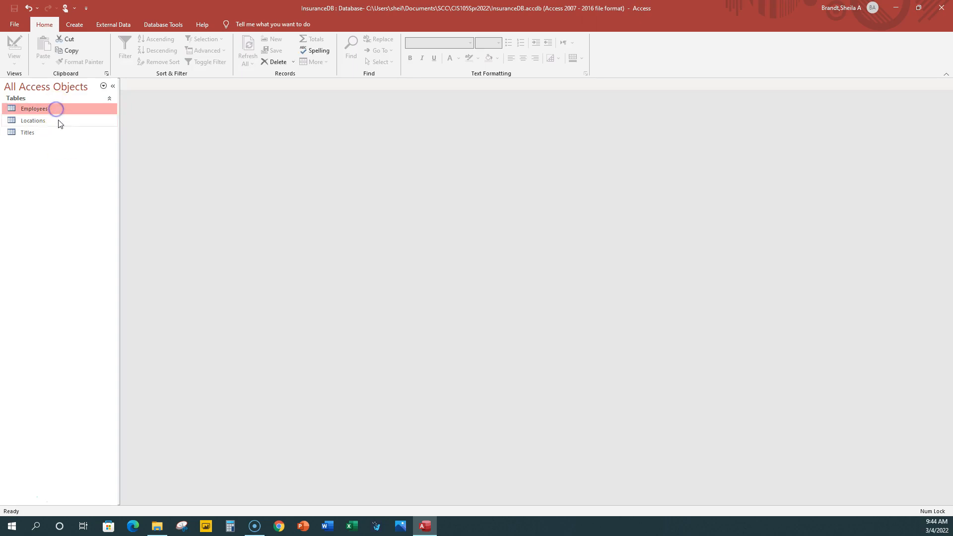
click(58, 121)
click(55, 133)
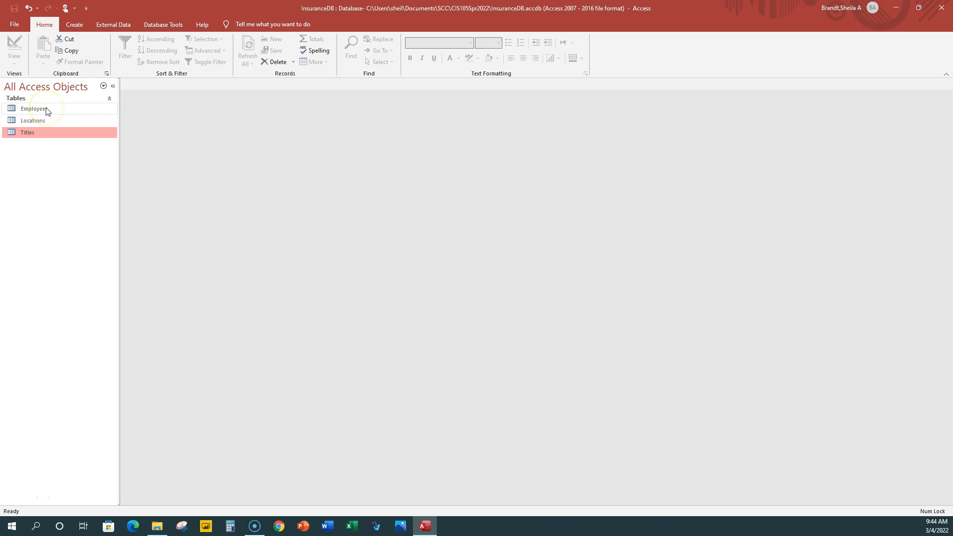
double_click(47, 109)
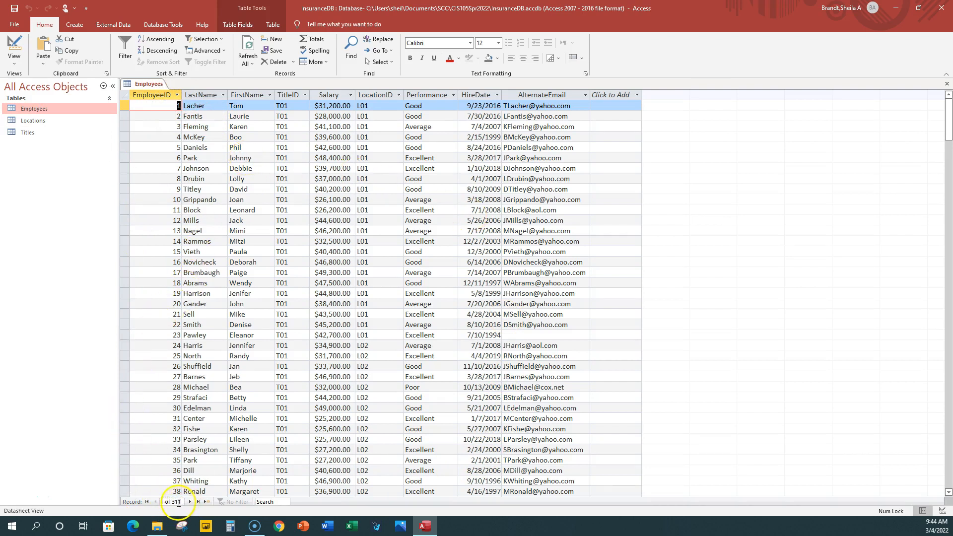
click(127, 106)
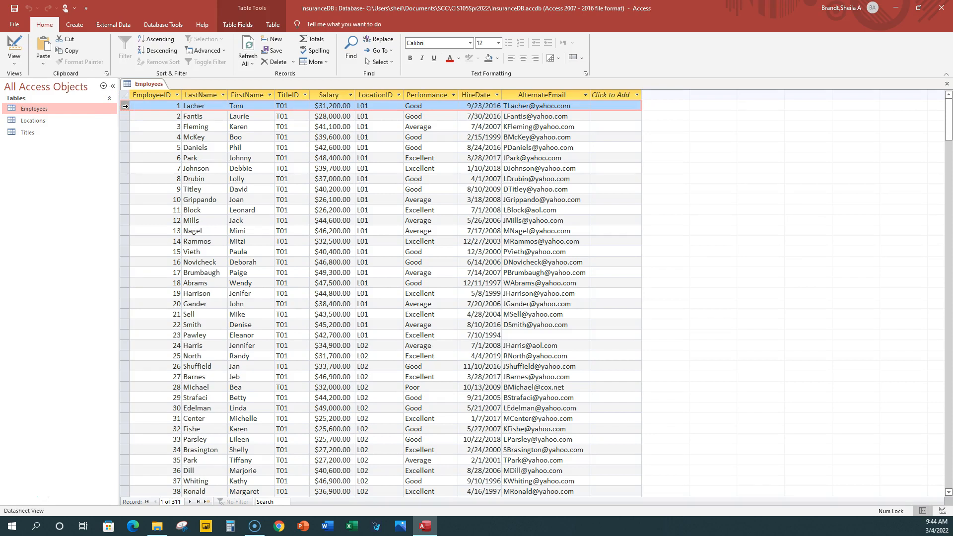
click(168, 94)
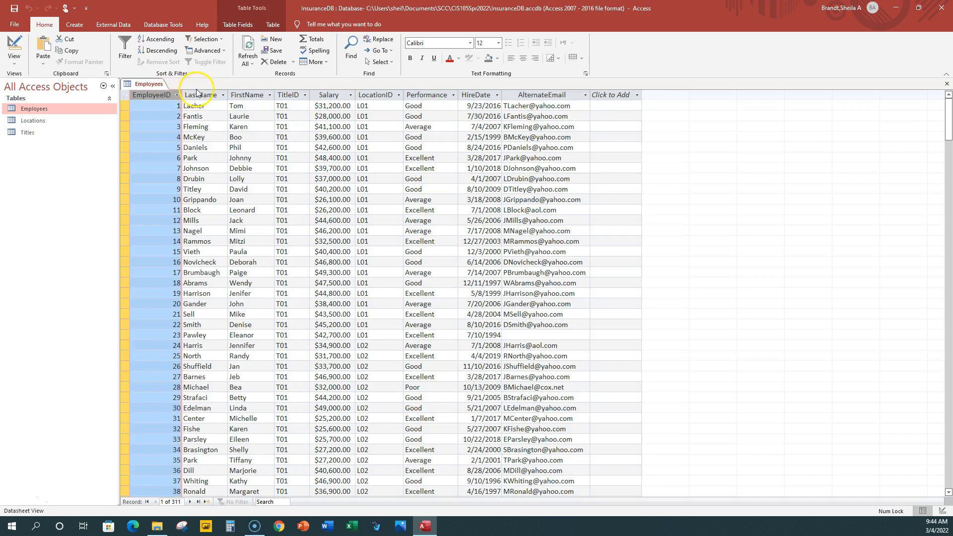
click(207, 94)
click(249, 94)
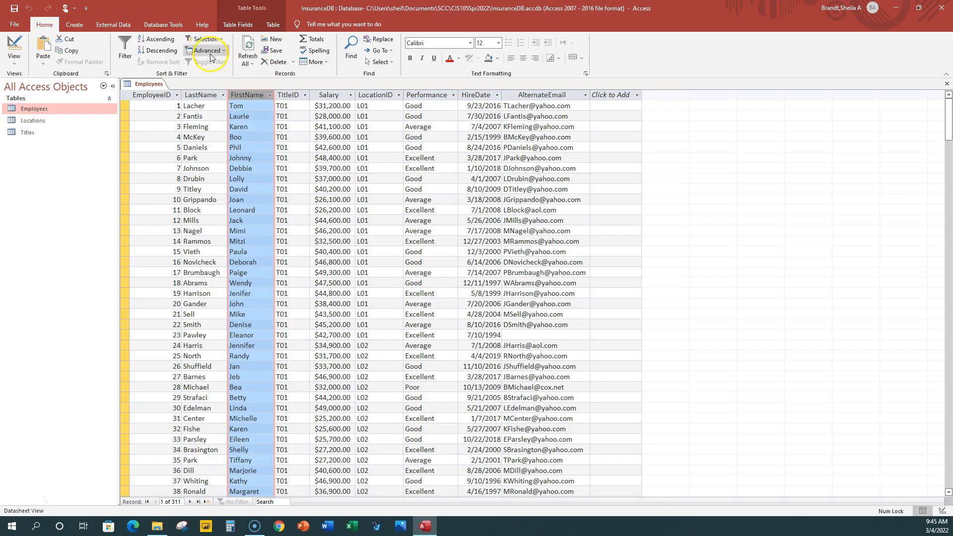
click(157, 85)
click(179, 103)
Step: Open the Locations table, examine its first record and its LocationID, Location and Address fields, and close it
double_click(49, 121)
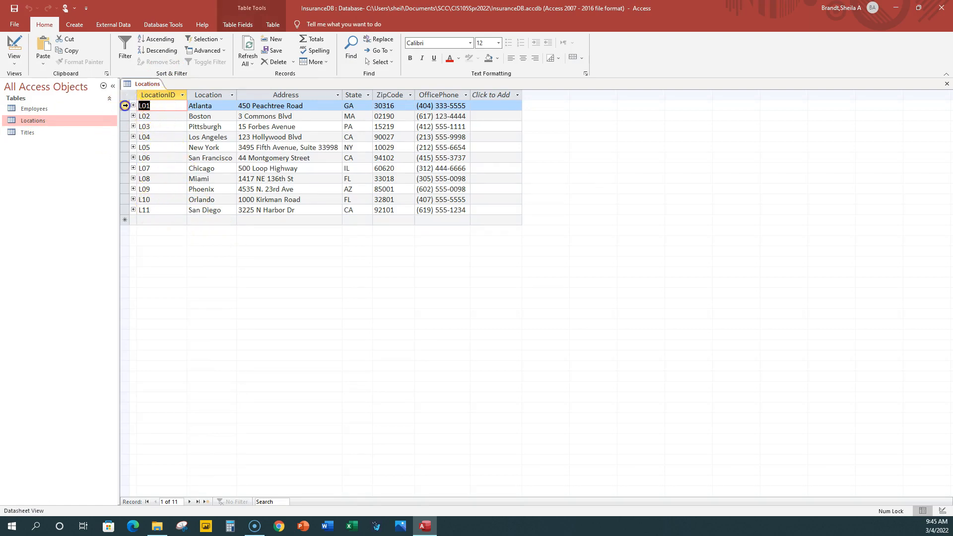
click(125, 105)
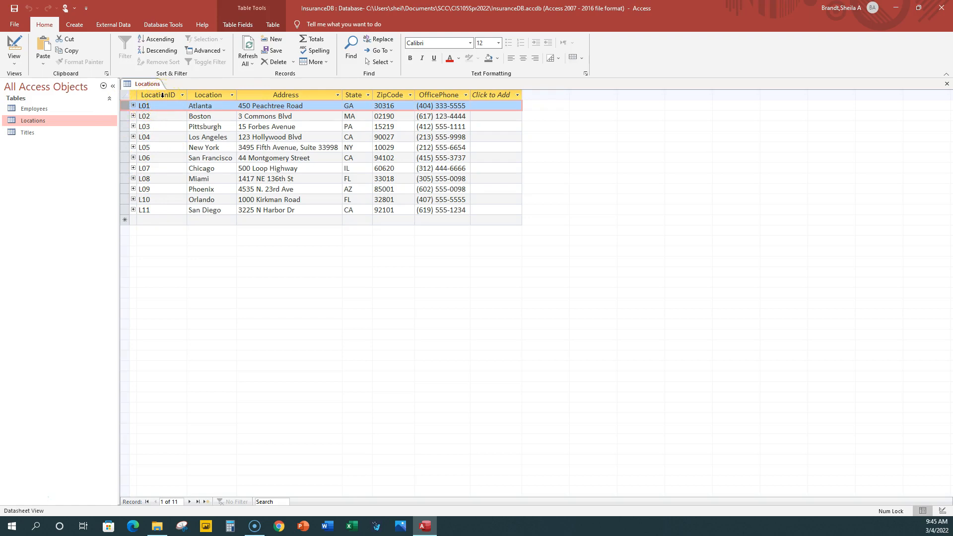
click(162, 95)
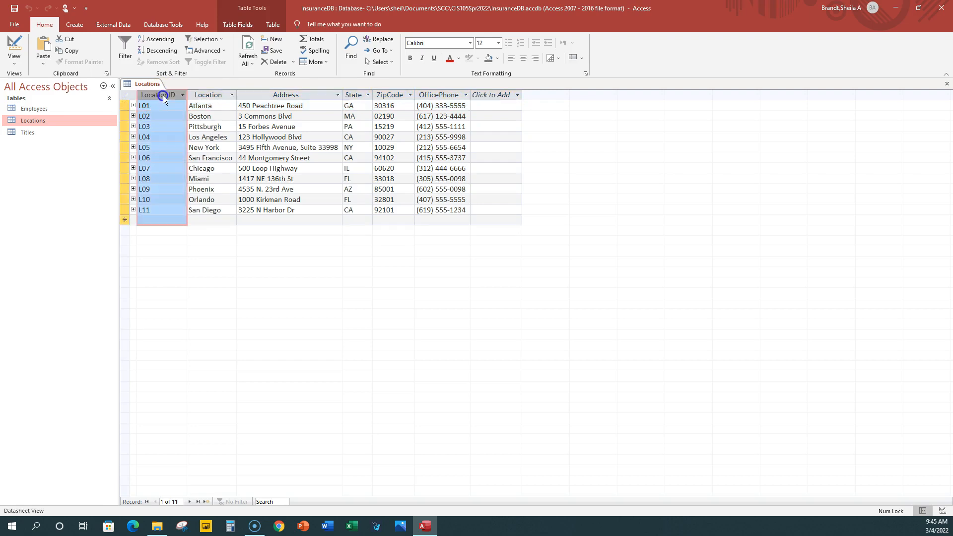
click(225, 96)
click(273, 94)
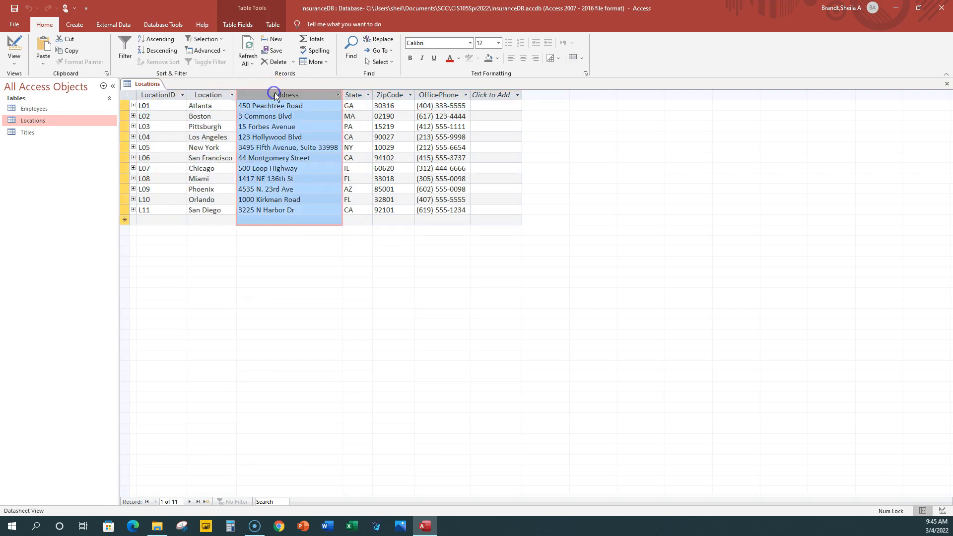
right_click(148, 84)
click(173, 103)
Step: Open the Titles table and examine each of its records from T01 to T04
double_click(46, 132)
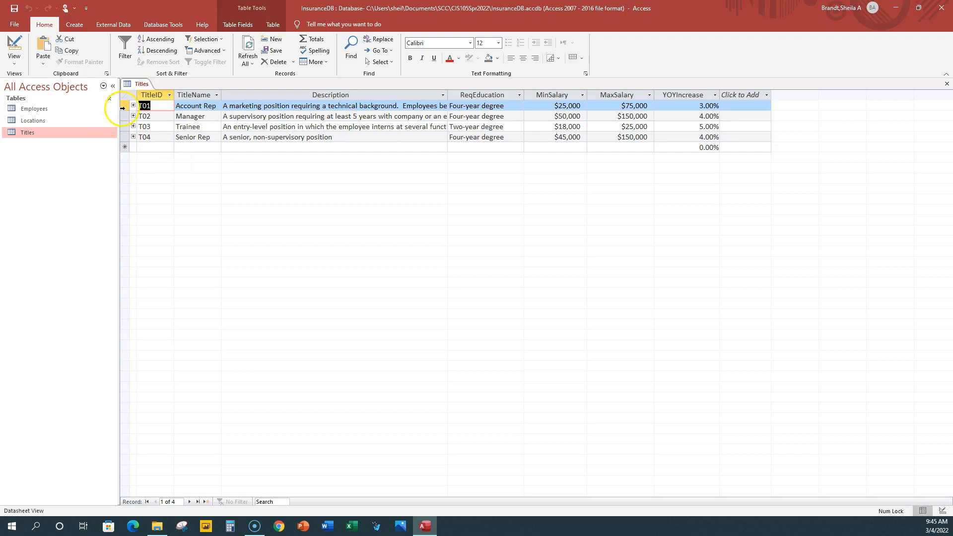
click(126, 106)
click(126, 116)
click(125, 127)
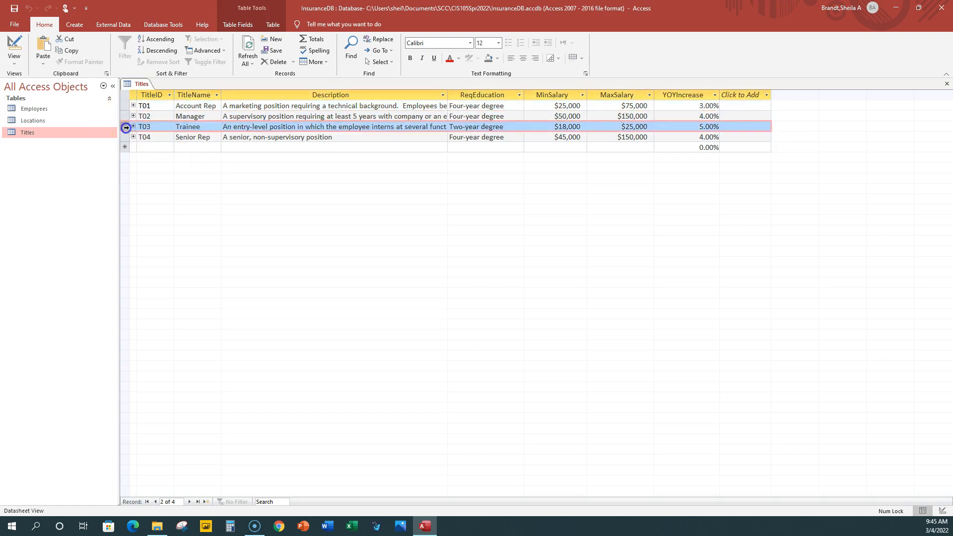
click(126, 137)
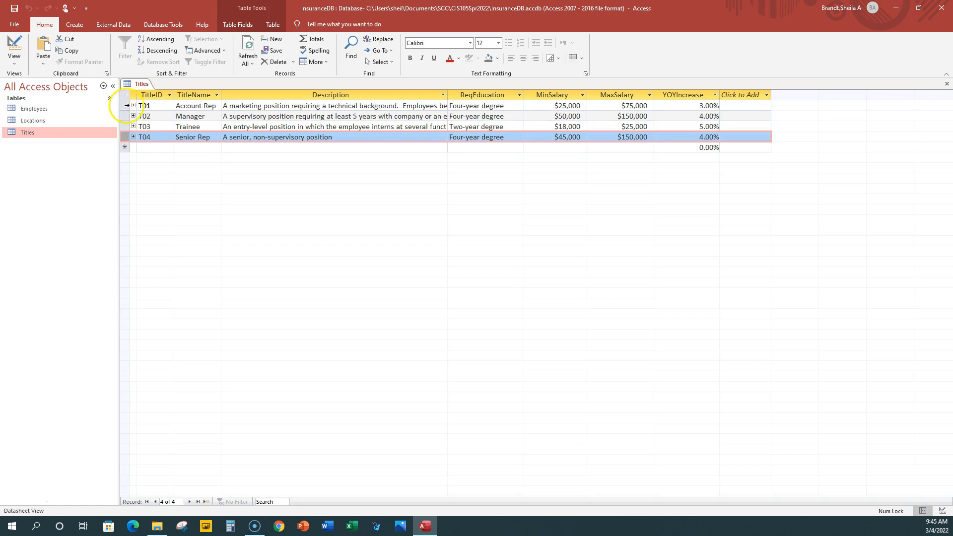
click(123, 106)
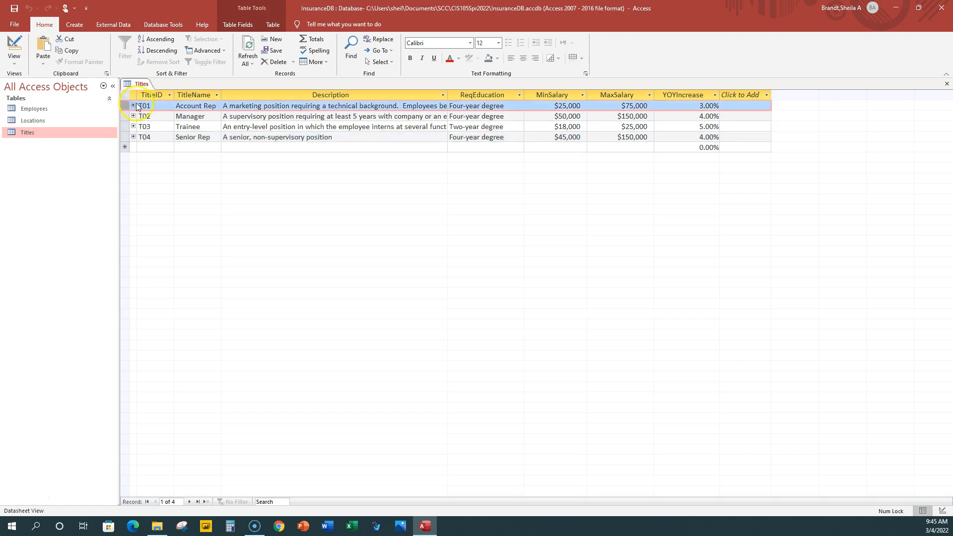
Step: Examine the Titles table's fields from TitleID to MinSalary and close the table
click(150, 94)
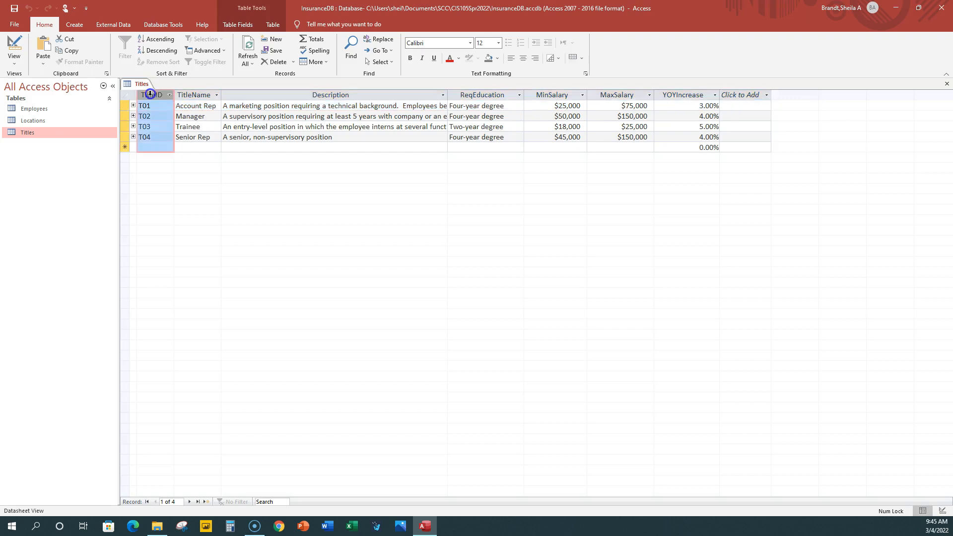
click(197, 95)
click(273, 95)
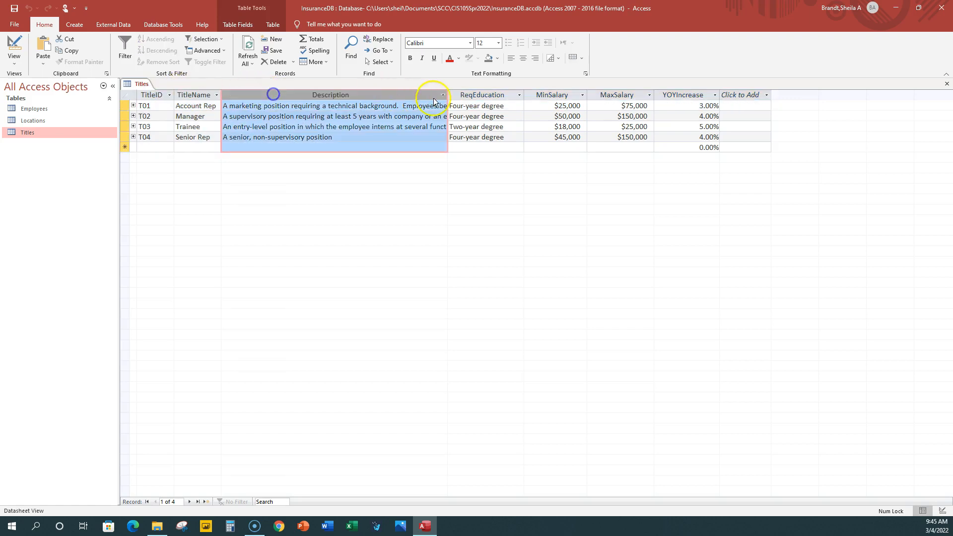
click(469, 95)
click(538, 94)
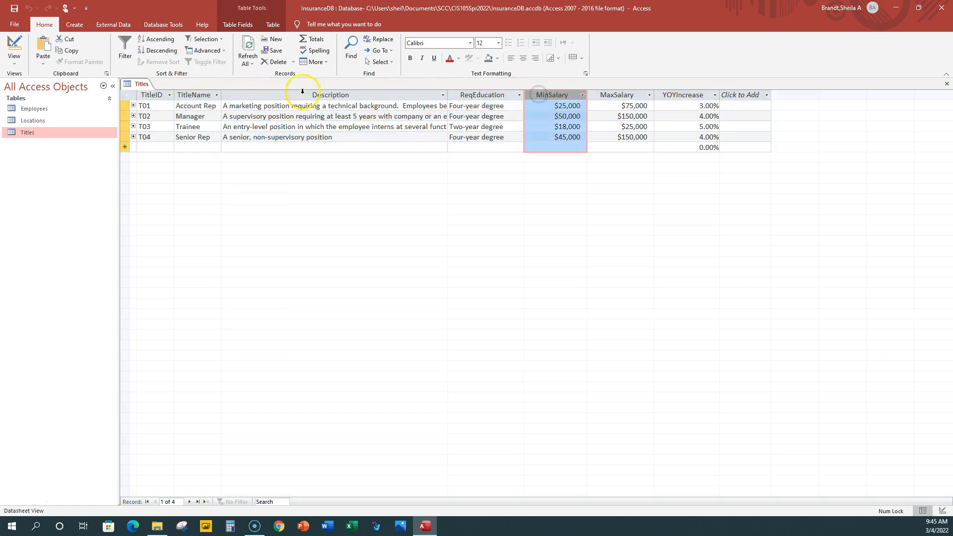
right_click(148, 88)
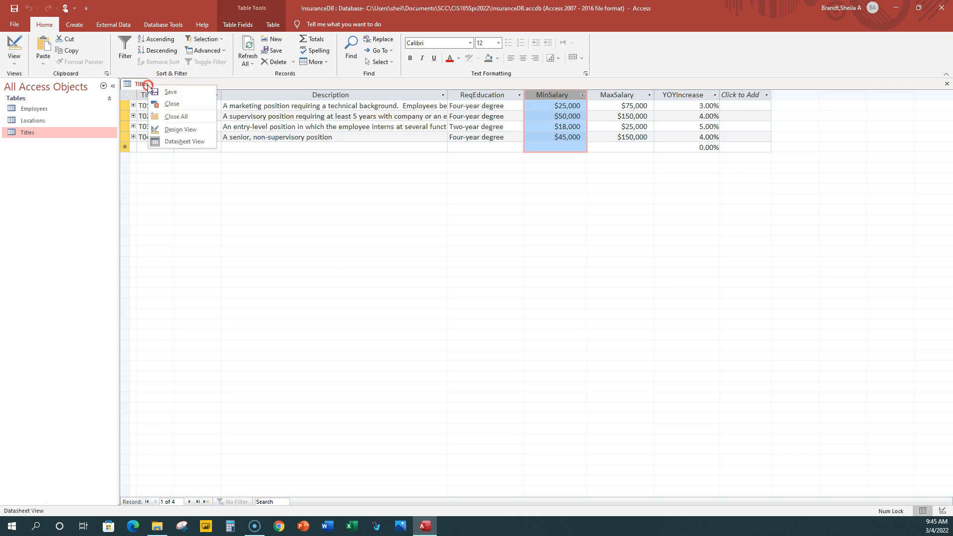
click(163, 102)
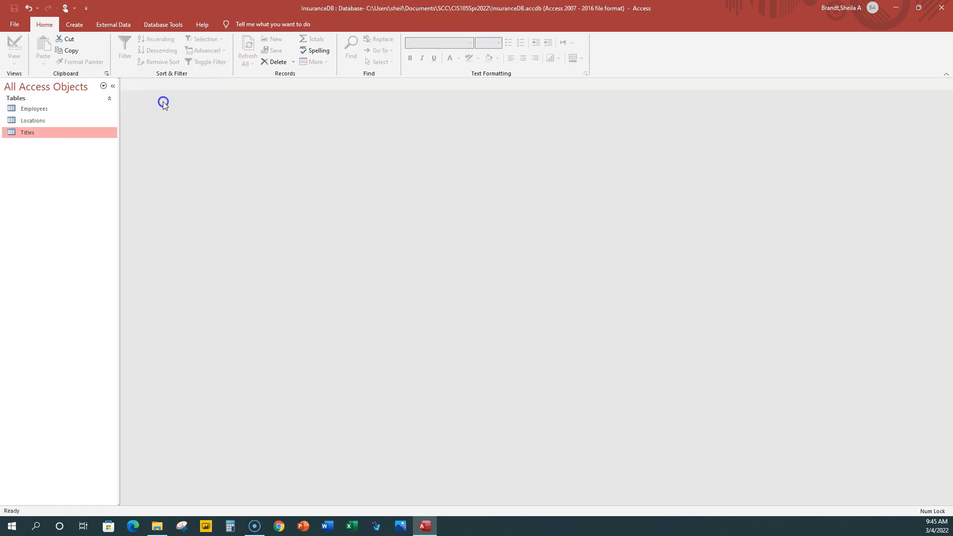
Step: Open the database relationships and examine how the Locations table is linked to the Employees table
click(169, 27)
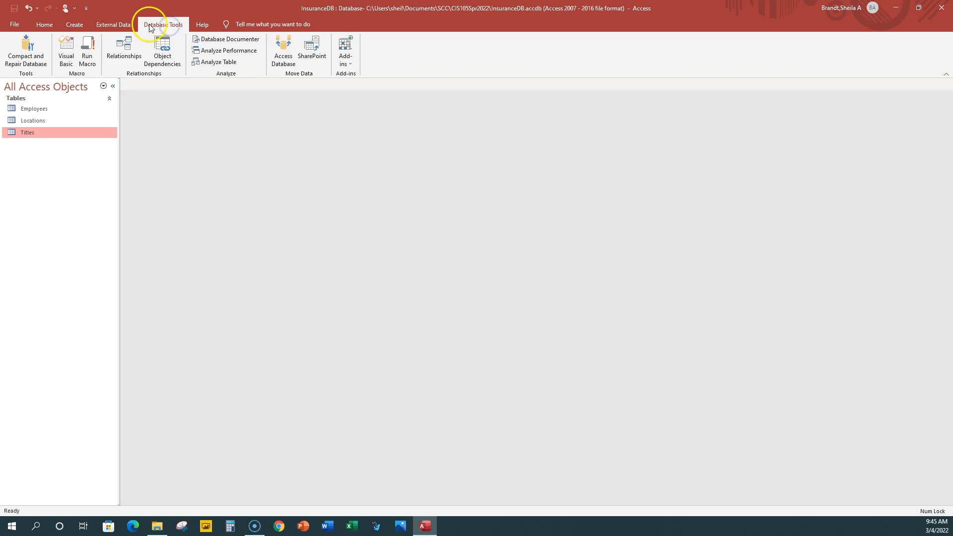
click(127, 53)
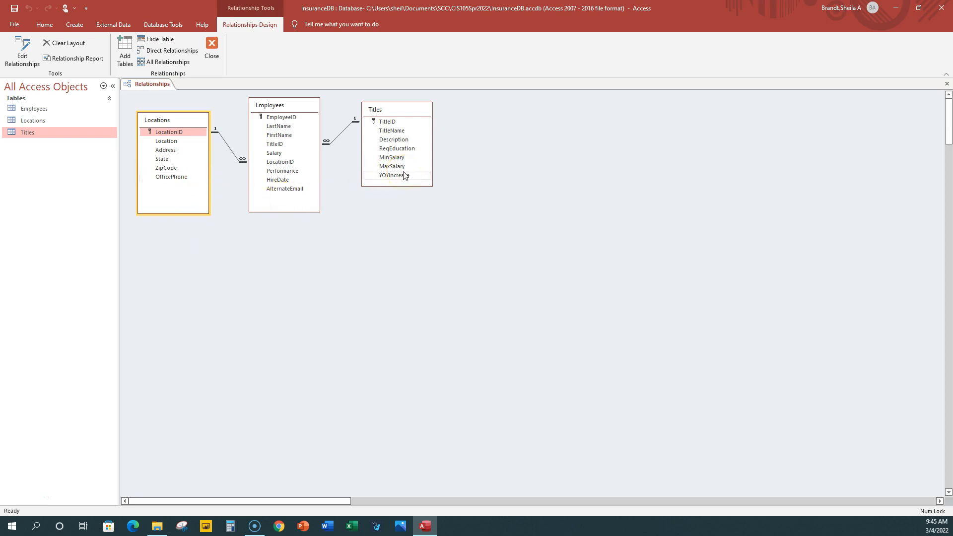
click(169, 119)
click(279, 105)
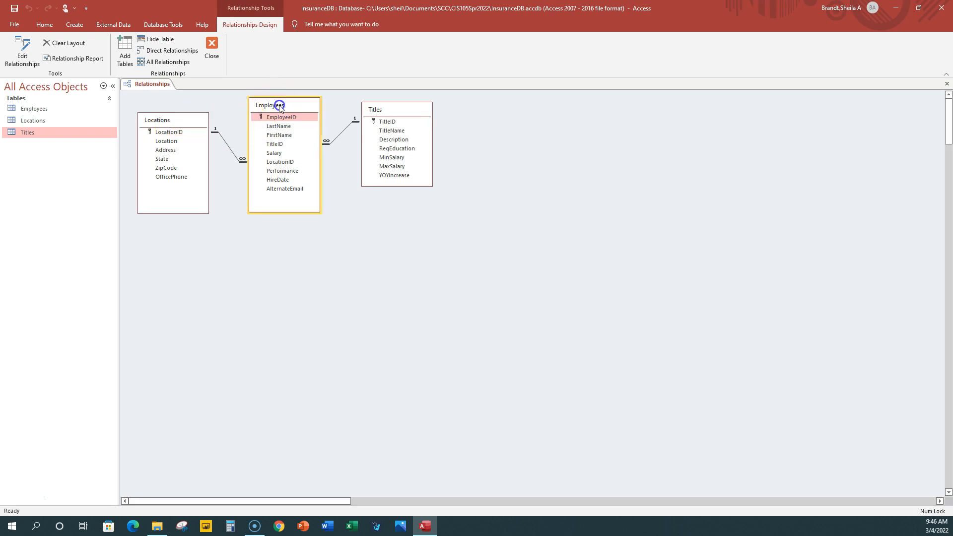
click(229, 148)
click(183, 134)
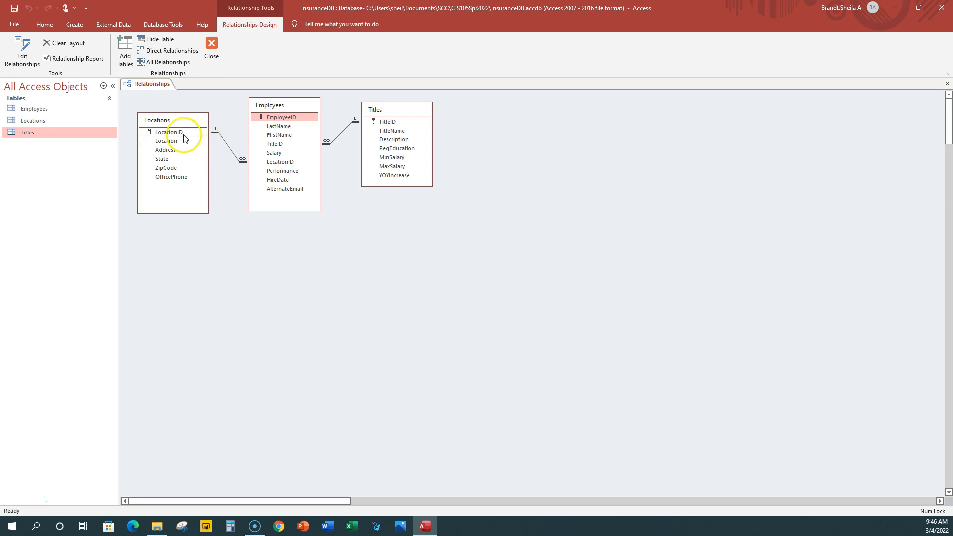
Step: Examine the relationship between the Employees and Titles tables and close the relationships view
click(282, 198)
click(396, 108)
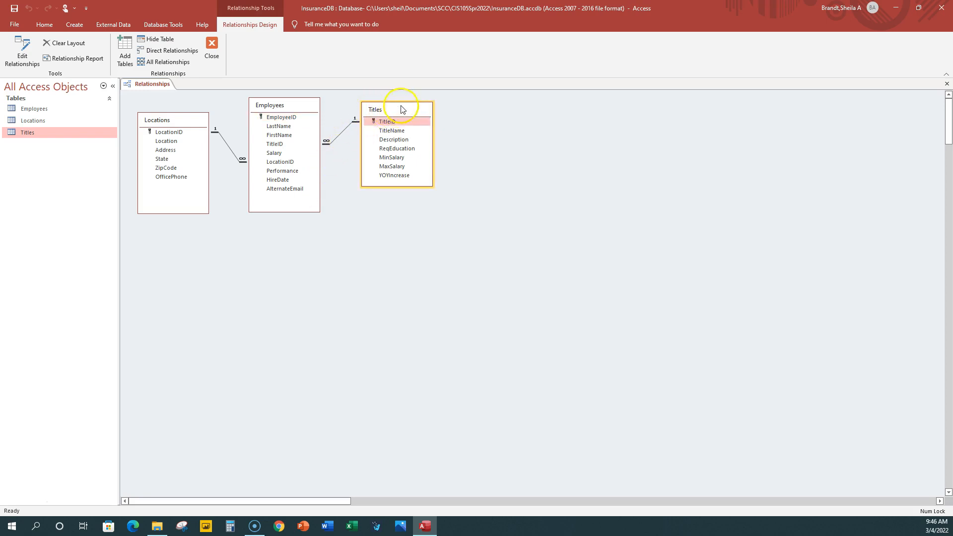
click(279, 102)
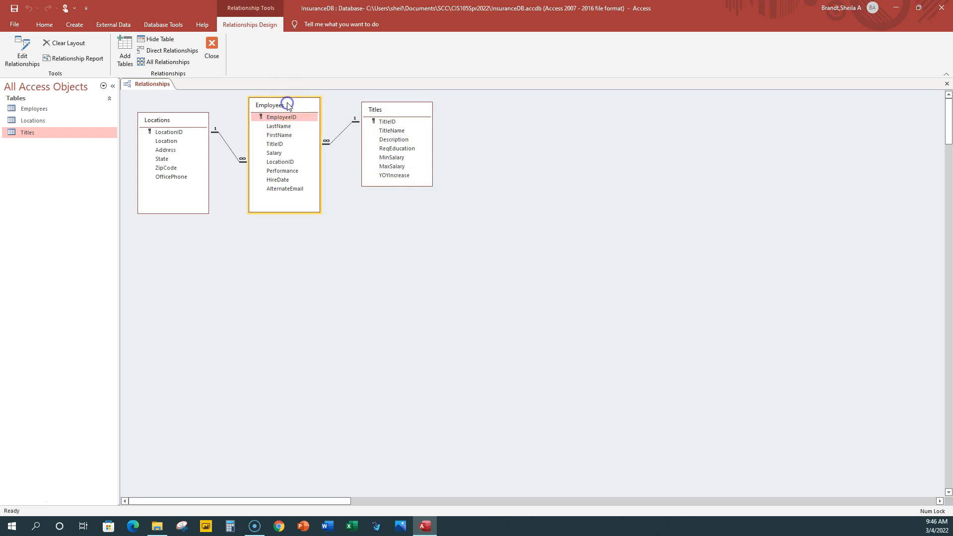
click(339, 133)
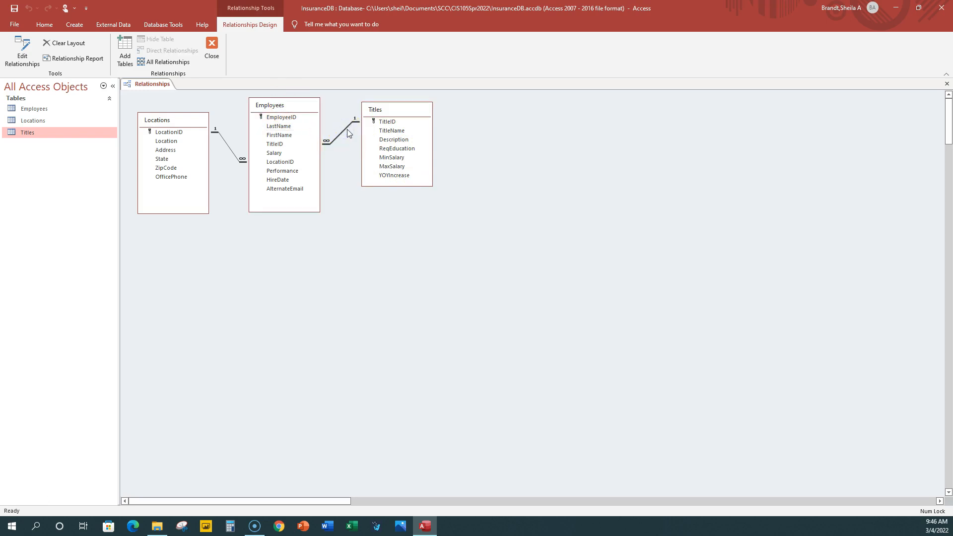
right_click(164, 86)
click(187, 102)
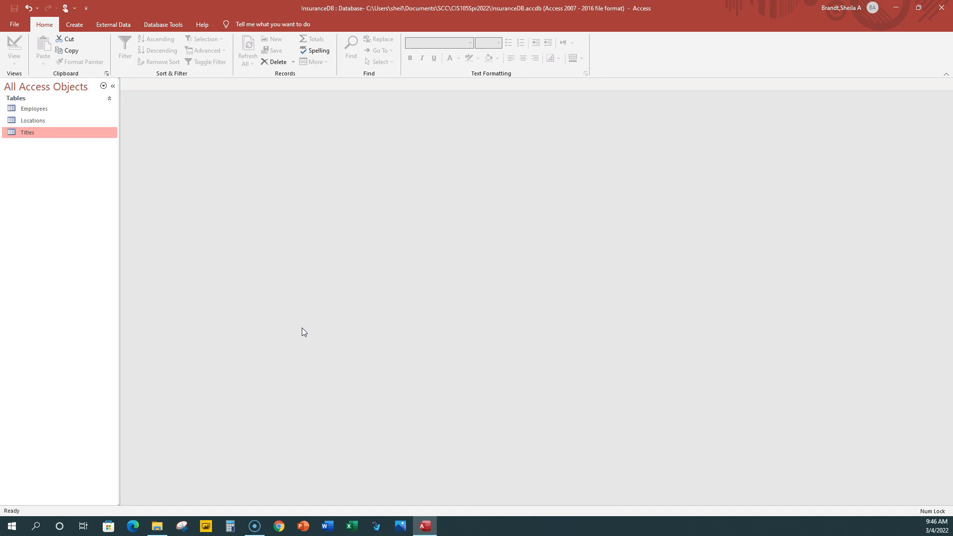
Step: Create a new query in Query Design with the Employees table as its source
click(67, 111)
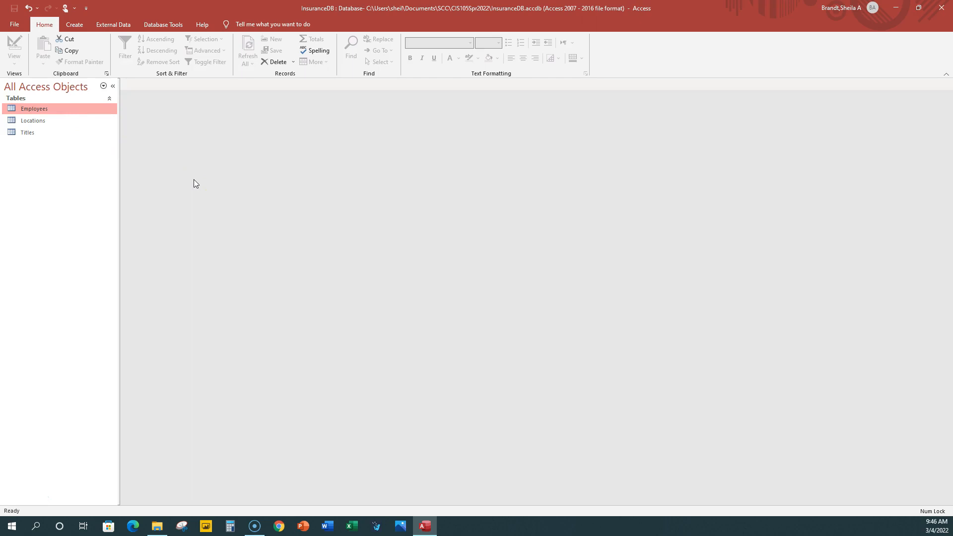
click(75, 25)
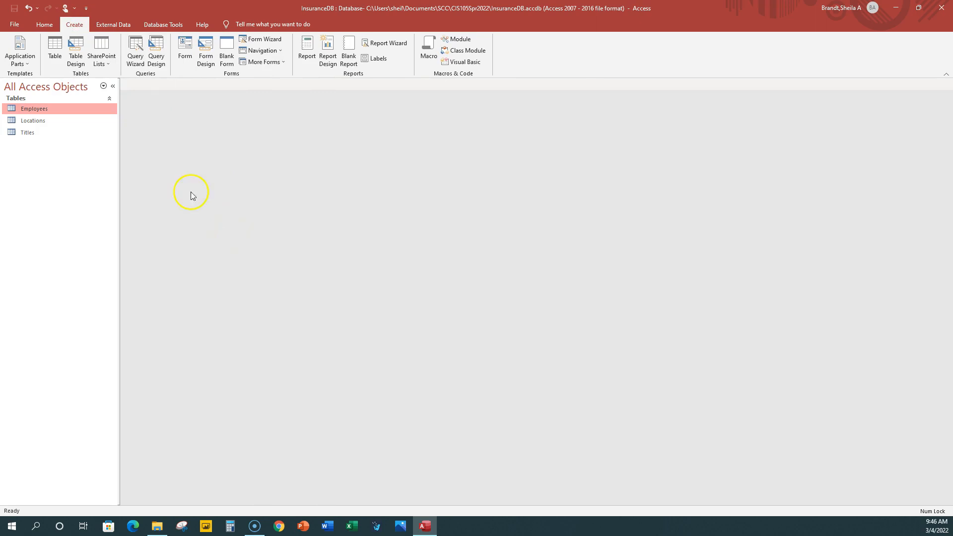
click(157, 59)
drag(436, 267, 376, 103)
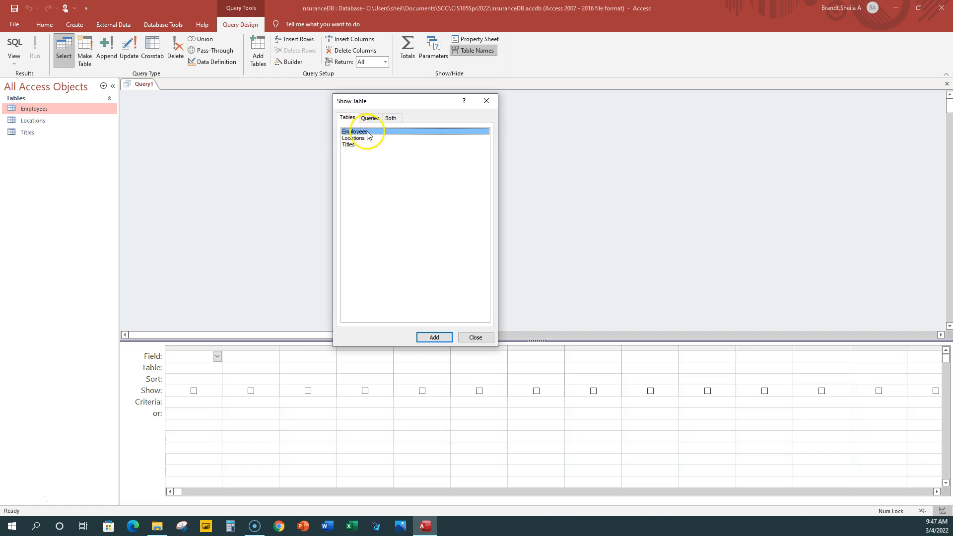
click(434, 338)
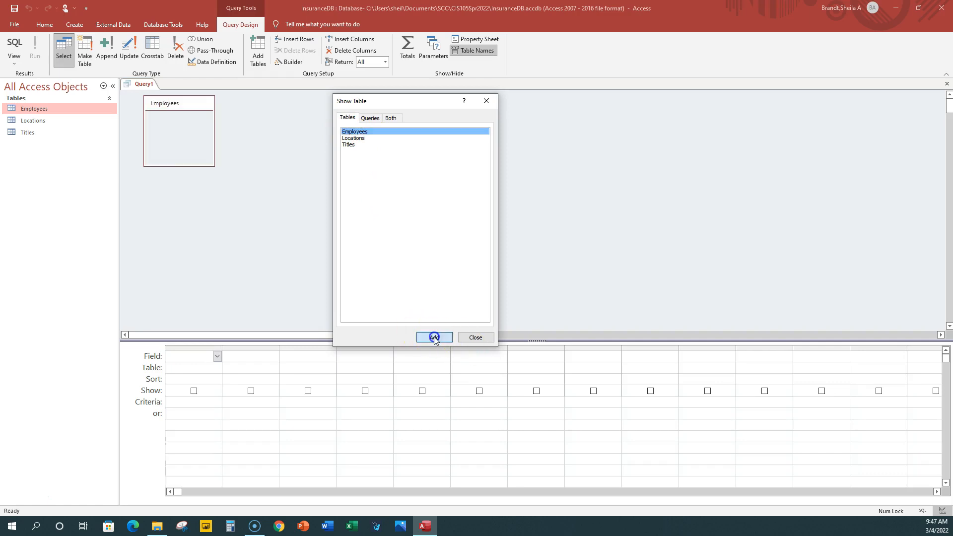
click(487, 101)
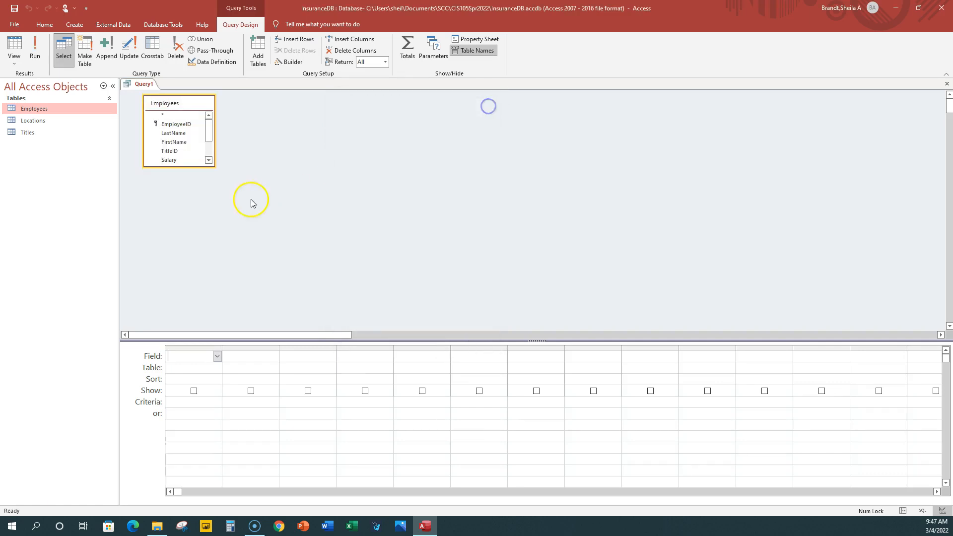
Step: Enlarge the Employees field list to show all its fields, heighten the design grid, and add the EmployeeID field to the query
drag(194, 166, 196, 218)
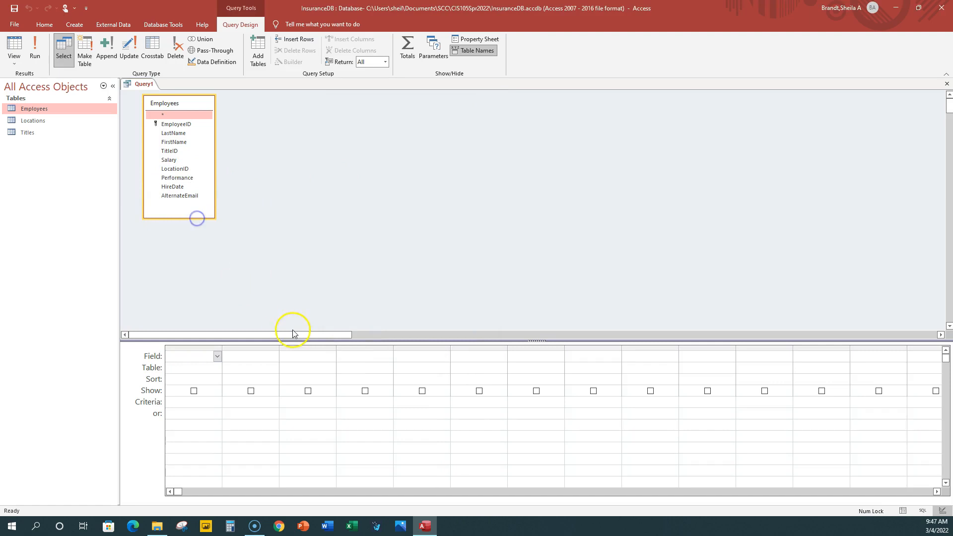
drag(306, 339, 306, 305)
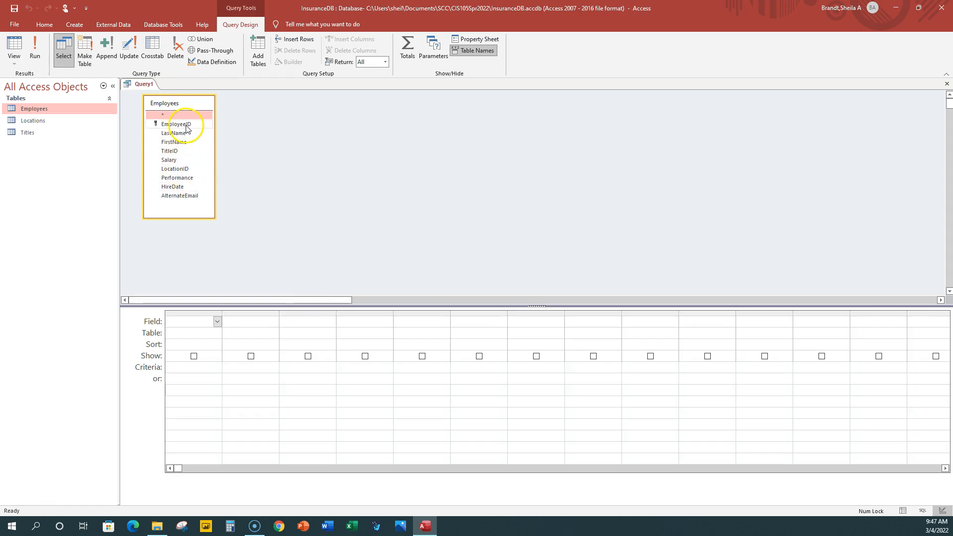
double_click(186, 125)
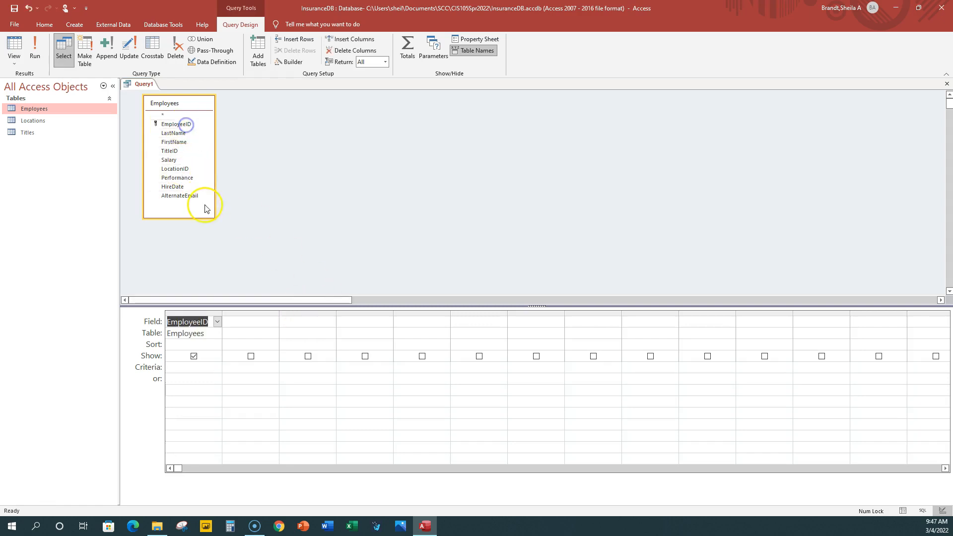
Step: Add the LastName, FirstName, Performance and AlternateEmail fields to the query and run it
double_click(179, 133)
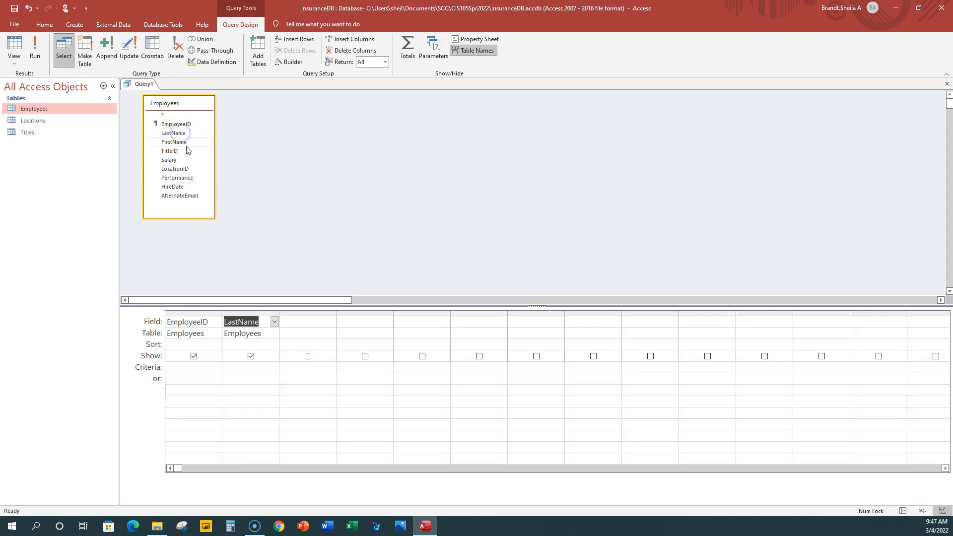
double_click(188, 143)
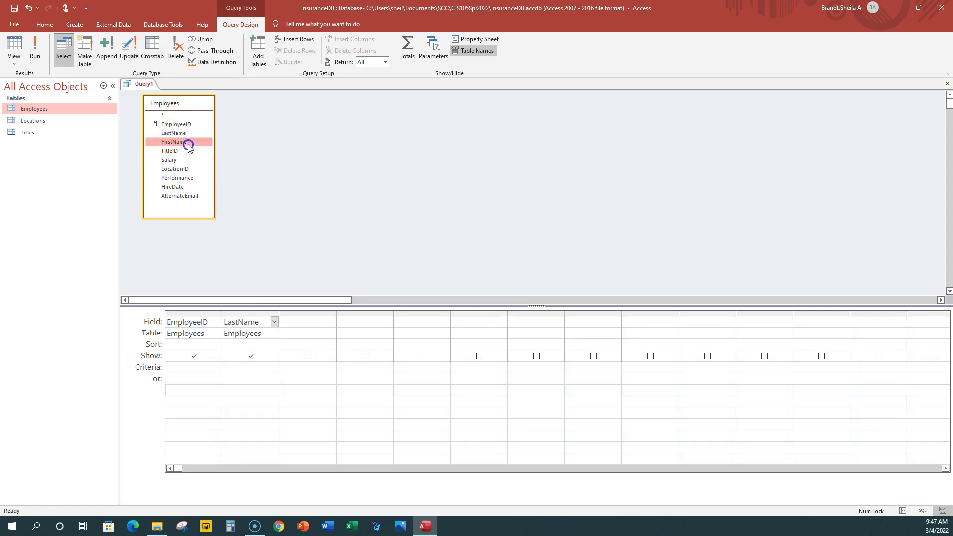
double_click(192, 179)
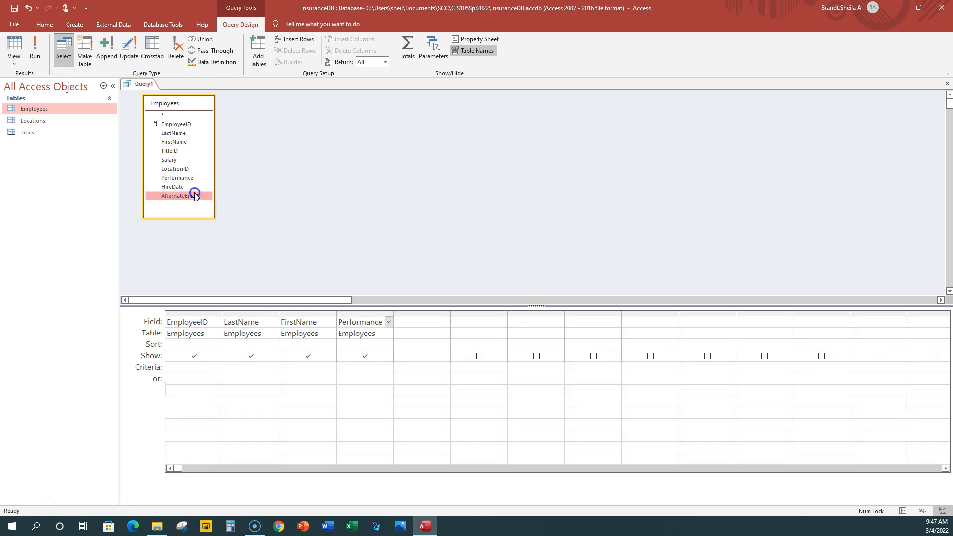
double_click(195, 196)
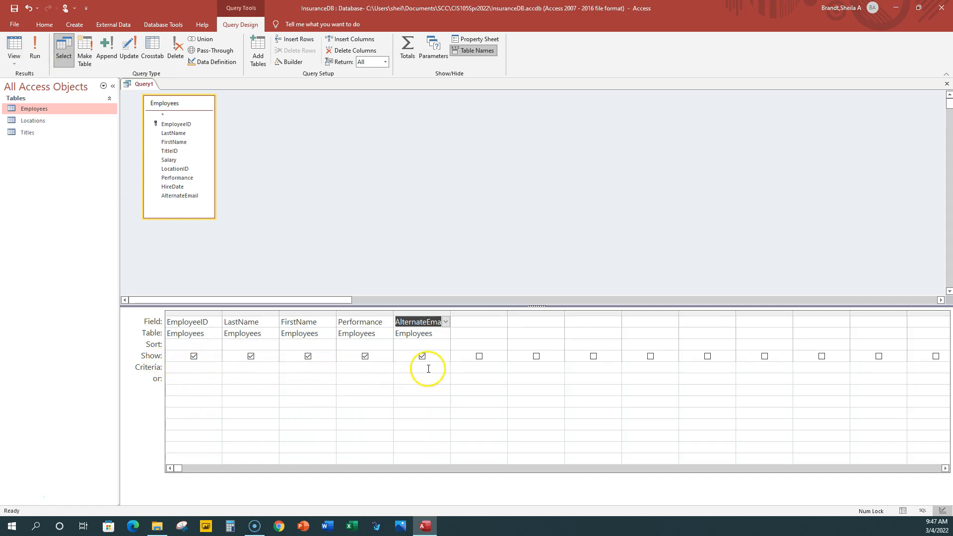
click(35, 50)
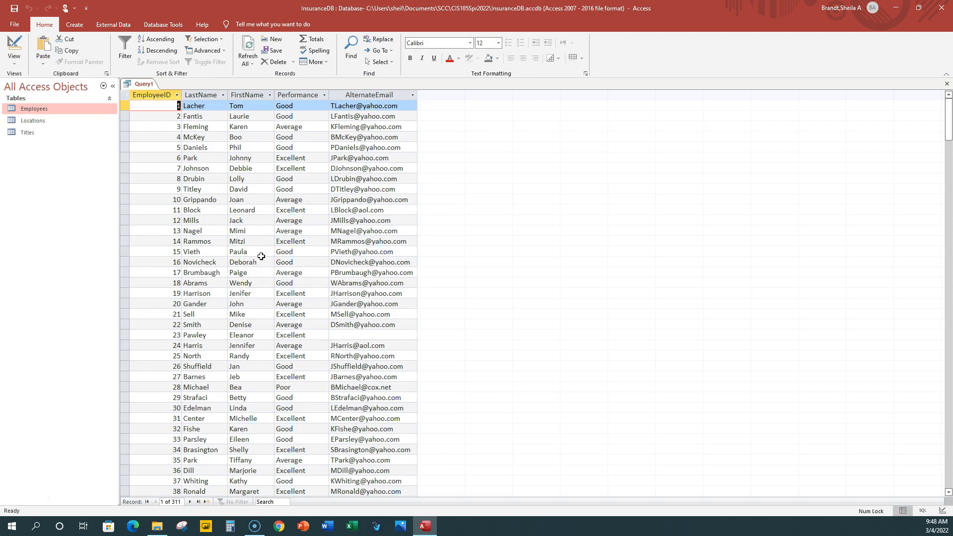
Step: Return to Design View, set the Performance criterion to Excellent, and run the query to review the matching employees
right_click(150, 85)
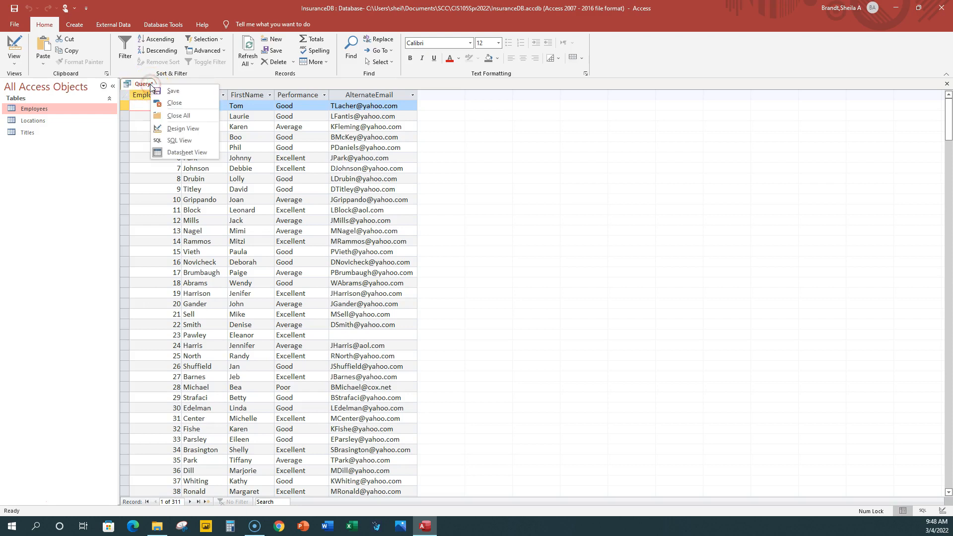
click(179, 129)
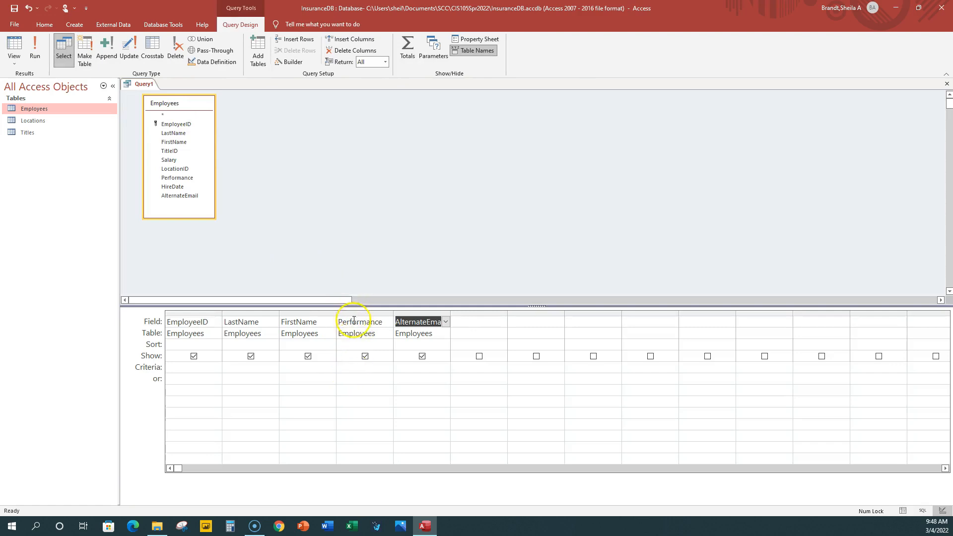
click(357, 366)
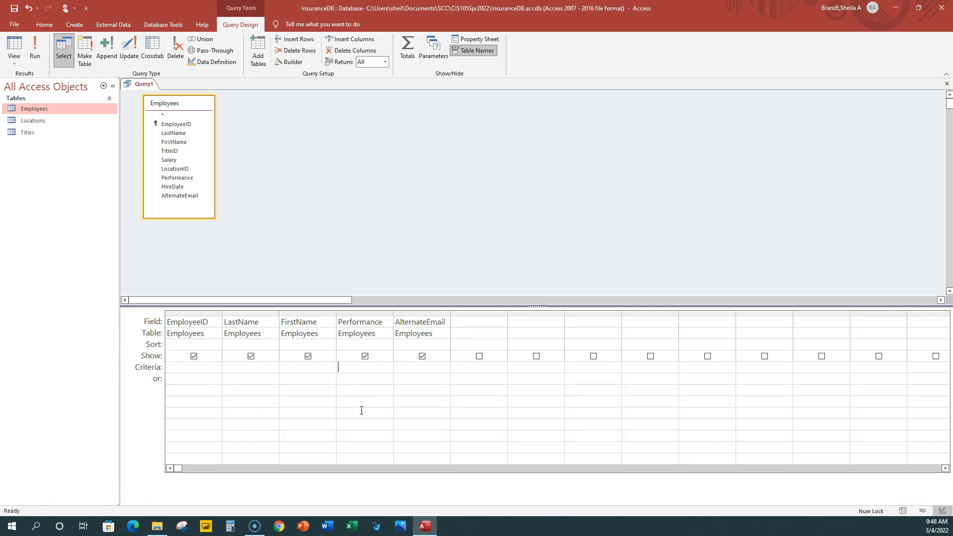
text(Ex)
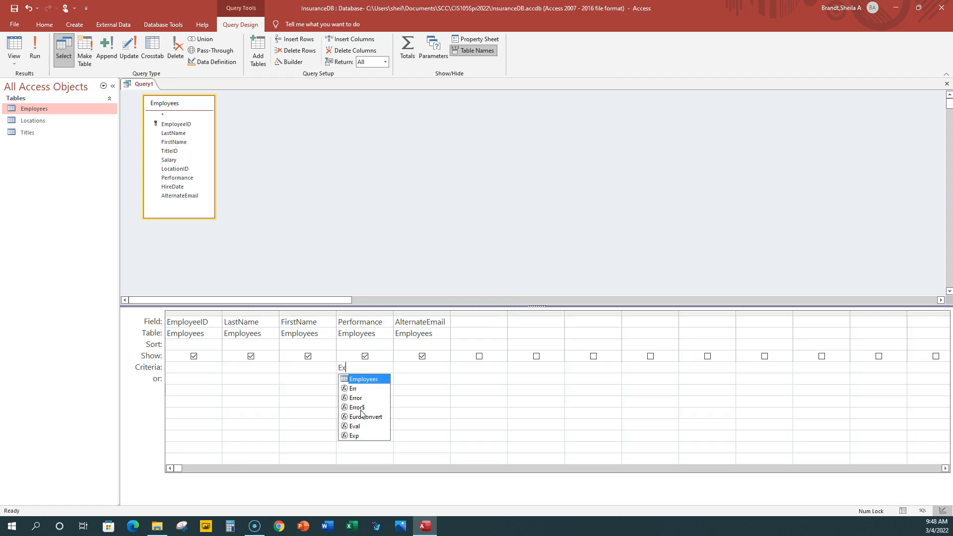
text(cellent)
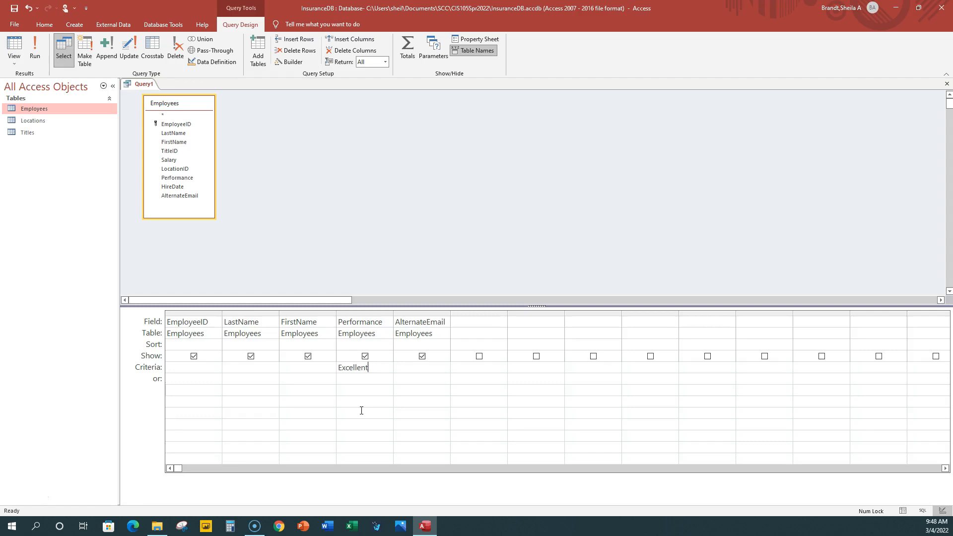
key(Tab)
click(37, 48)
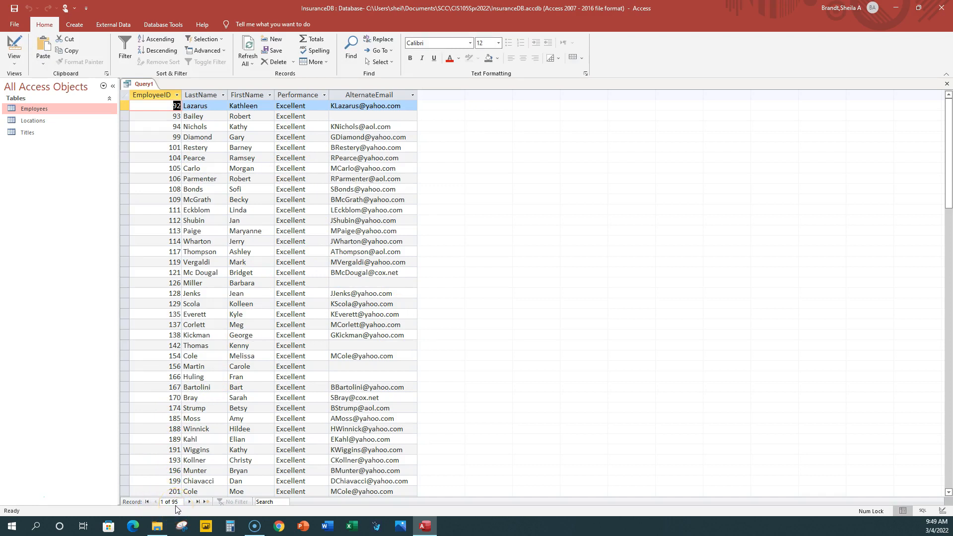
scroll(313, 149, down, 7)
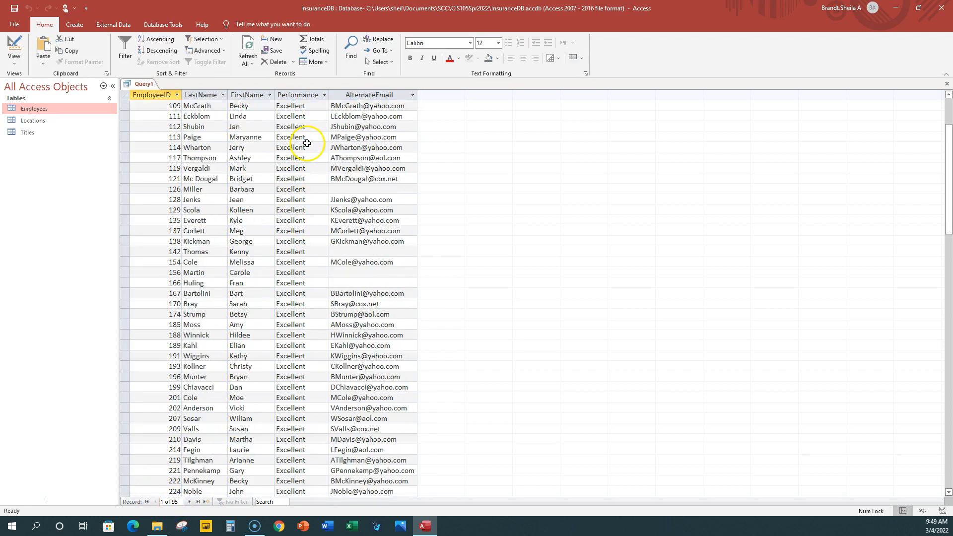
scroll(309, 221, down, 12)
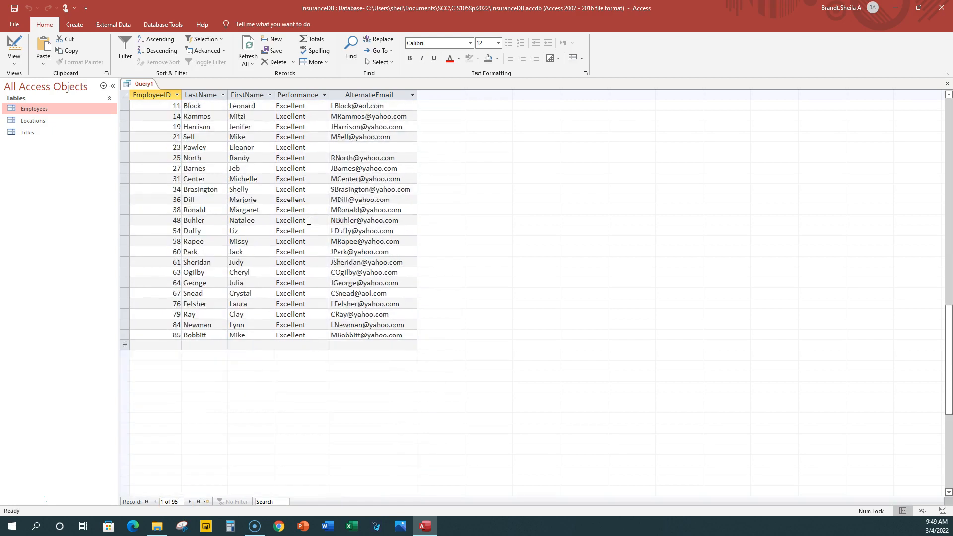
scroll(309, 221, up, 14)
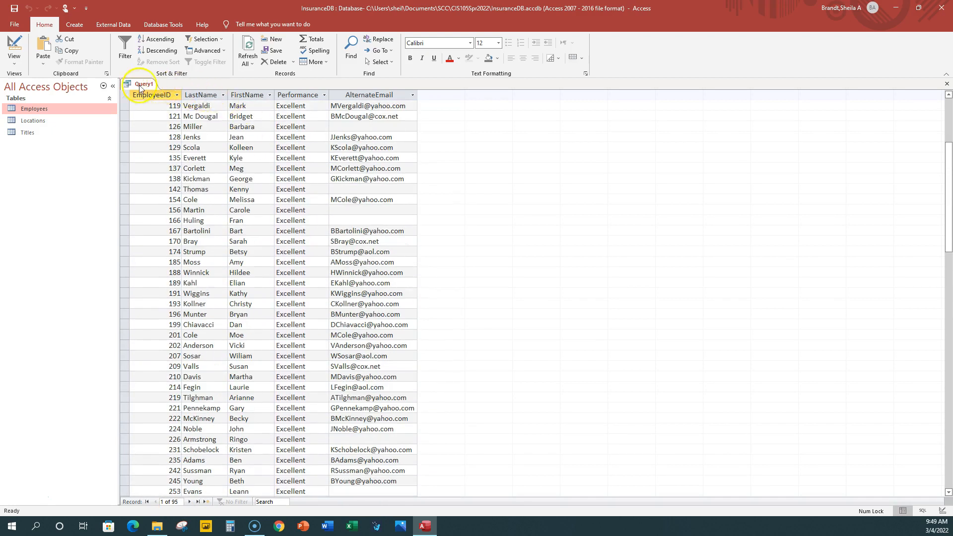
Step: Save the query as Qry Exact Match and close it
right_click(143, 83)
click(165, 91)
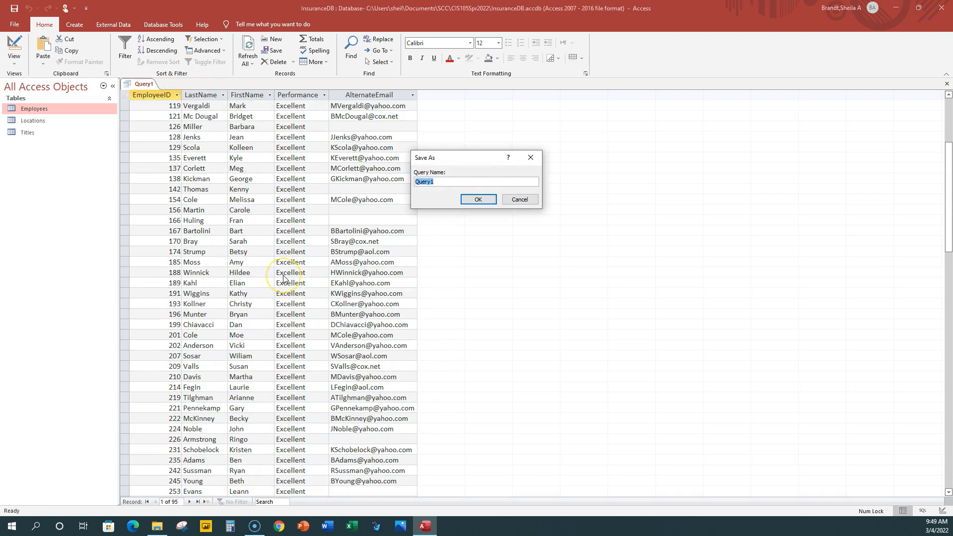
text(Qry Exact Match)
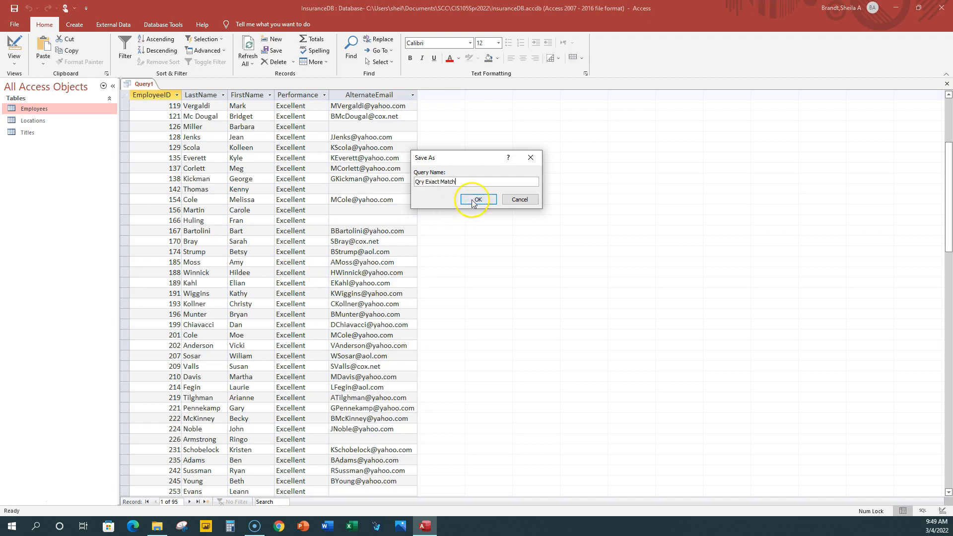
click(473, 200)
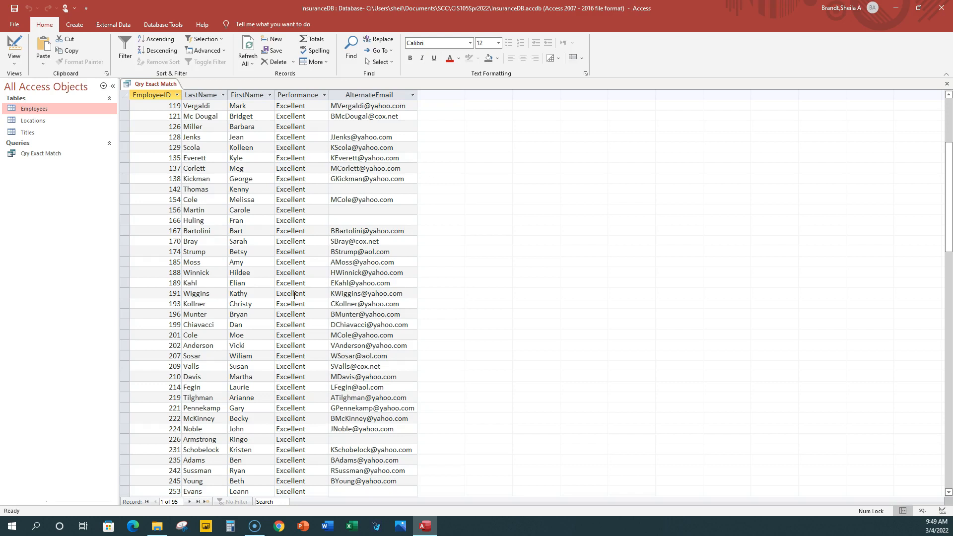
right_click(168, 83)
click(192, 101)
Step: Copy the Qry Exact Match query and paste it as a new query named Qry AND Logic
click(58, 154)
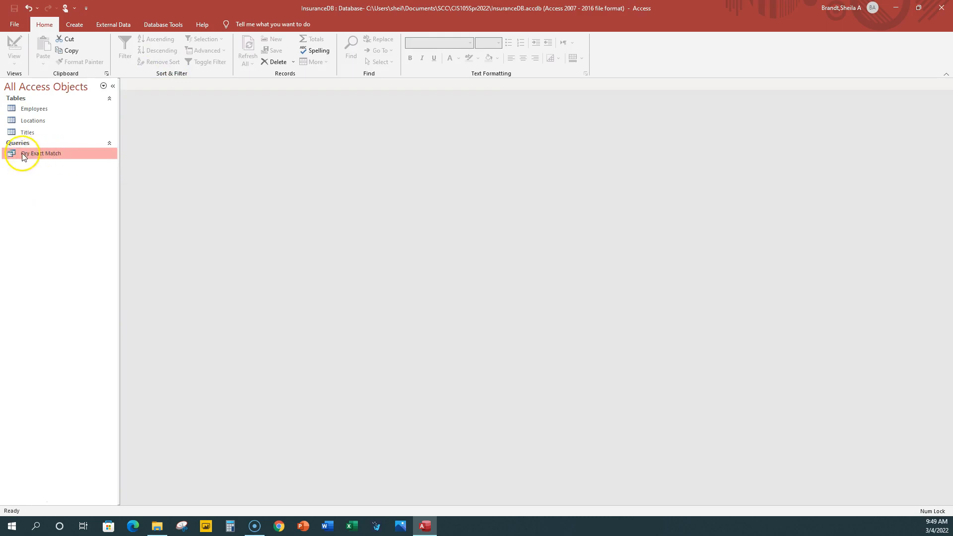
right_click(66, 153)
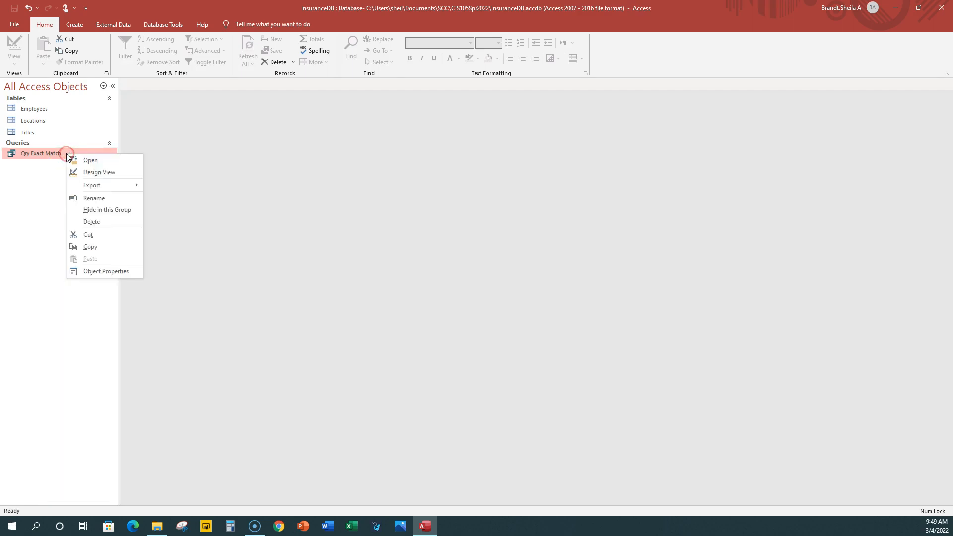
click(96, 251)
right_click(48, 200)
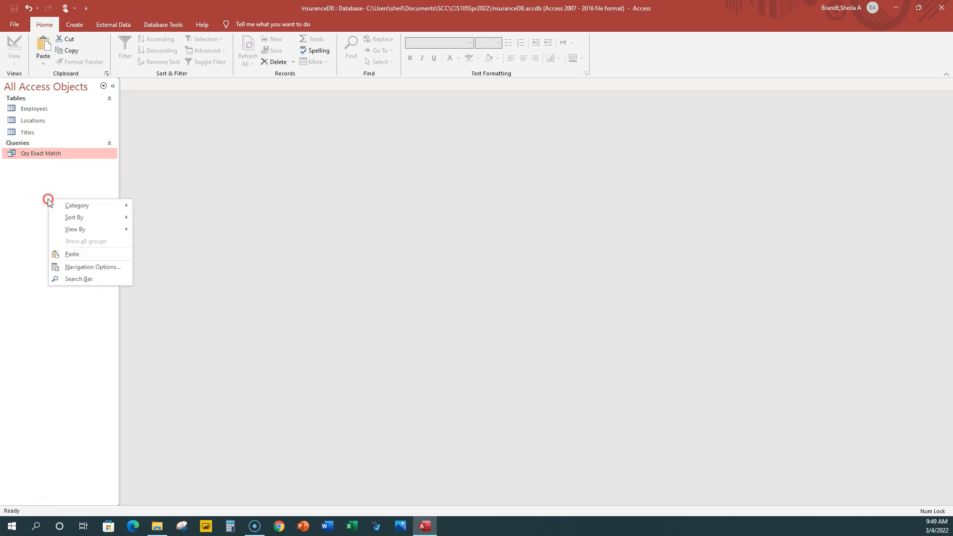
click(76, 254)
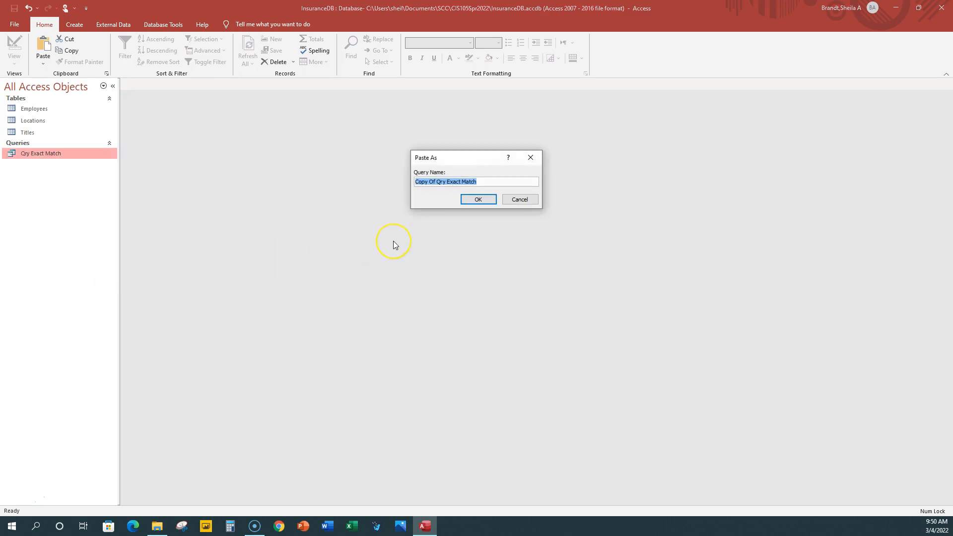
text(Qry AND )
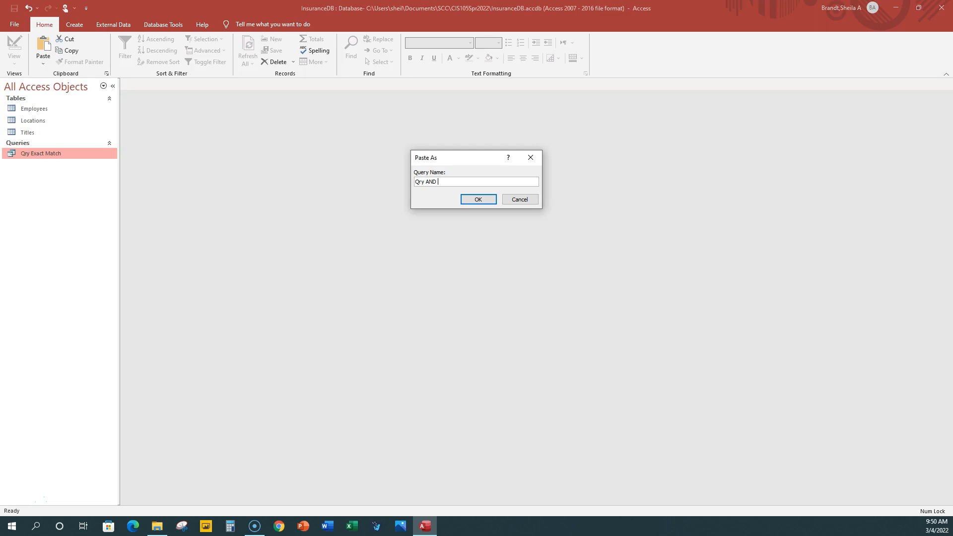
text(Logic)
click(480, 199)
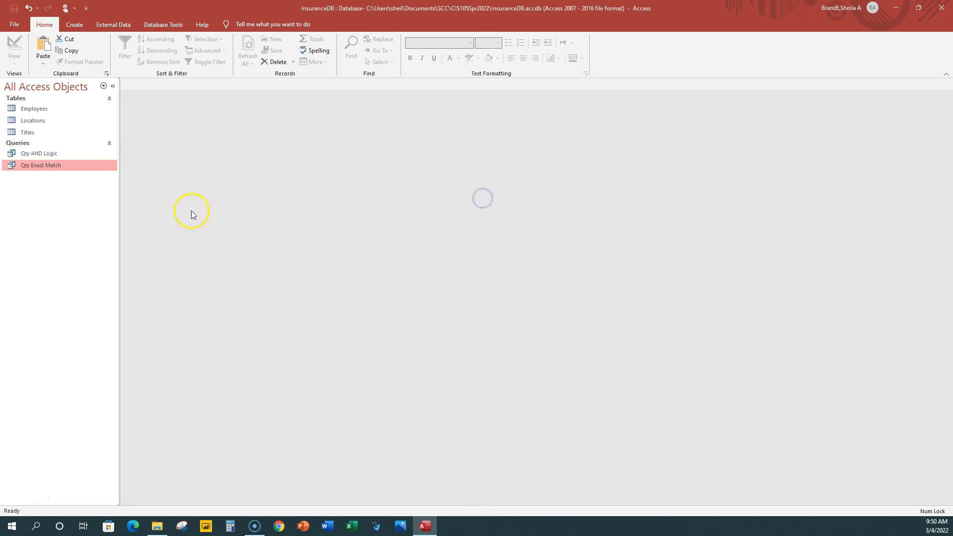
Step: Open Qry AND Logic in Design View, set the AlternateEmail criterion to Is Null on the same criteria row, and run the query
click(52, 154)
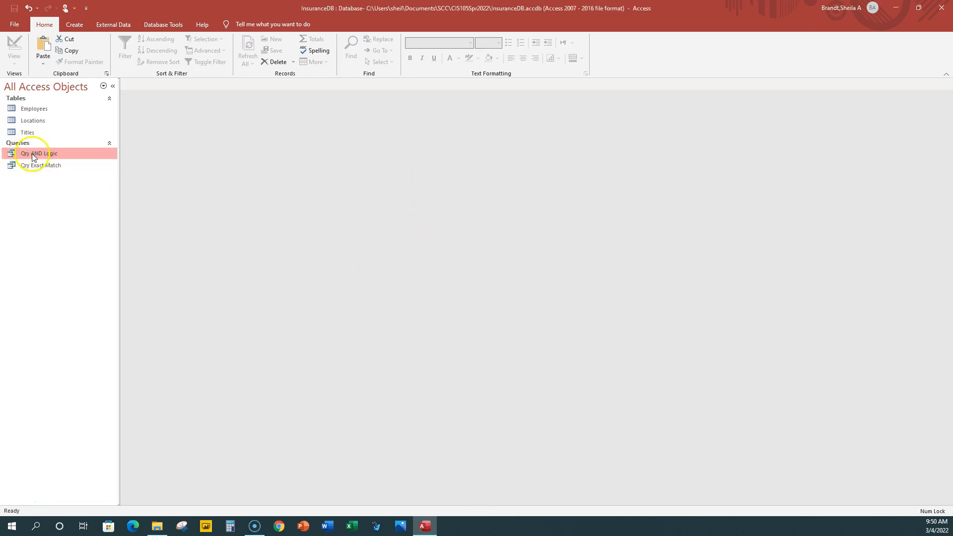
right_click(55, 158)
click(81, 174)
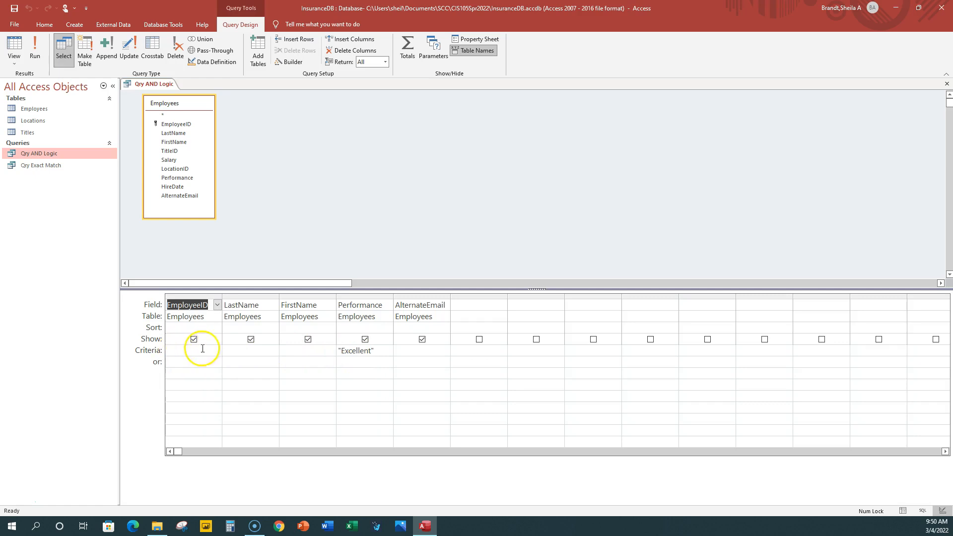
click(403, 350)
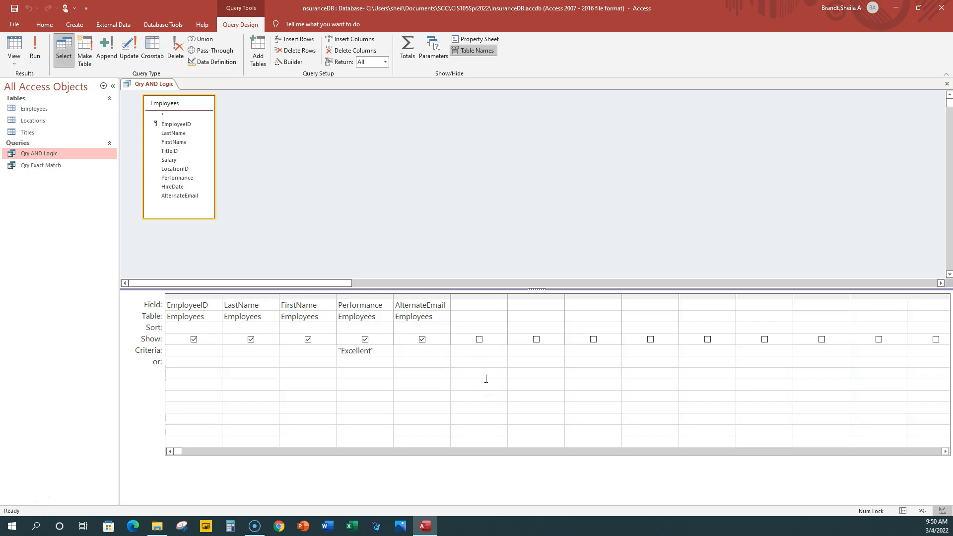
text(Is Null)
key(Tab)
click(37, 49)
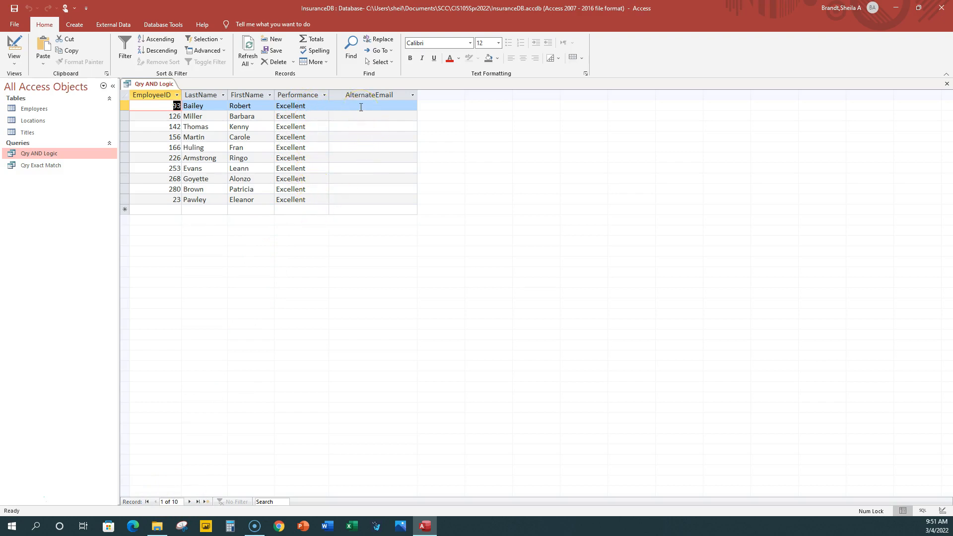
Step: Close the Qry AND Logic query
click(150, 84)
click(164, 86)
right_click(166, 86)
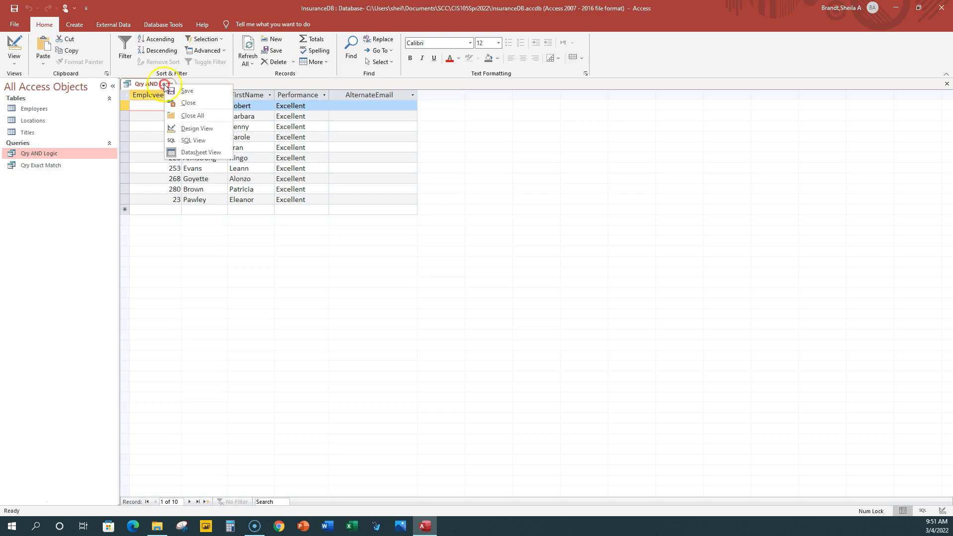
click(168, 85)
right_click(168, 87)
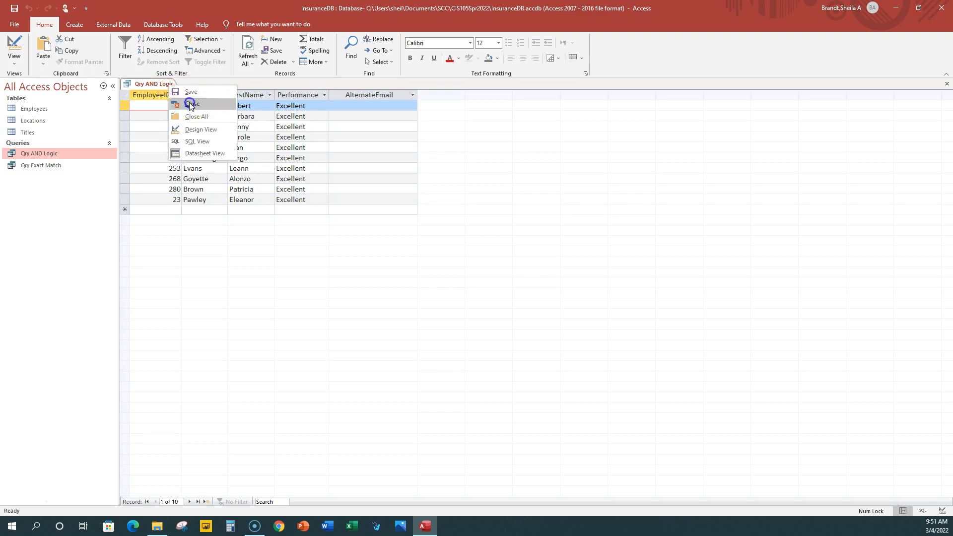
click(189, 104)
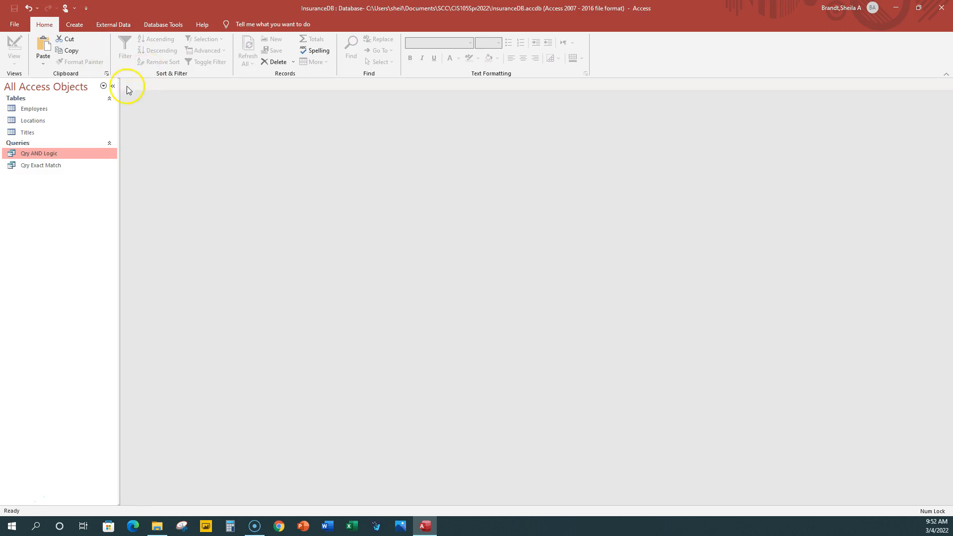
Step: Create a new query in Design View with the Employees and Locations tables, and enlarge both field lists to show every field
click(75, 24)
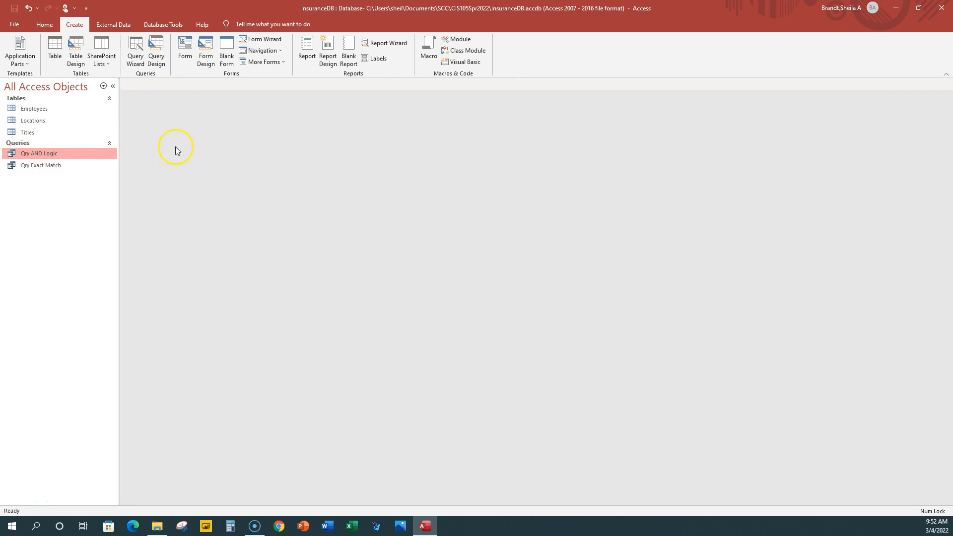
click(157, 55)
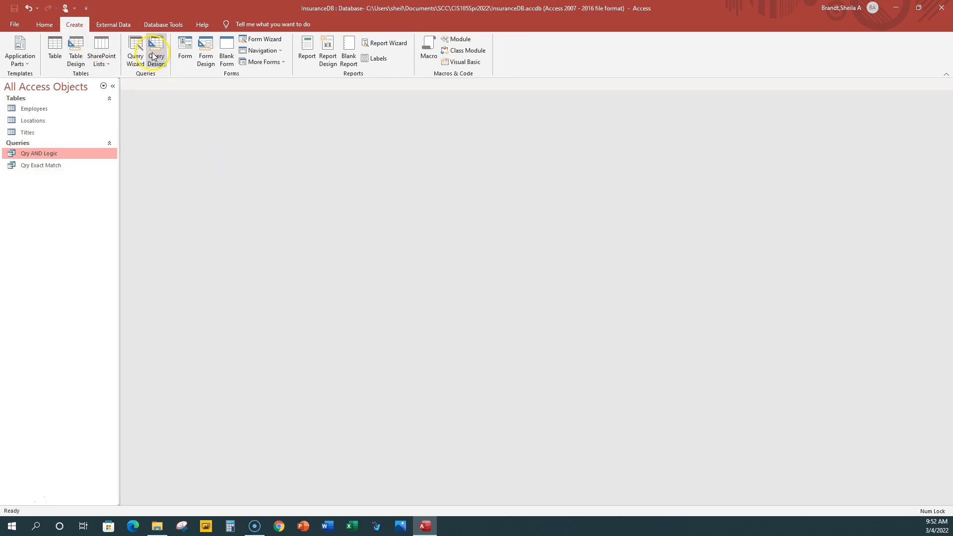
drag(466, 268, 454, 132)
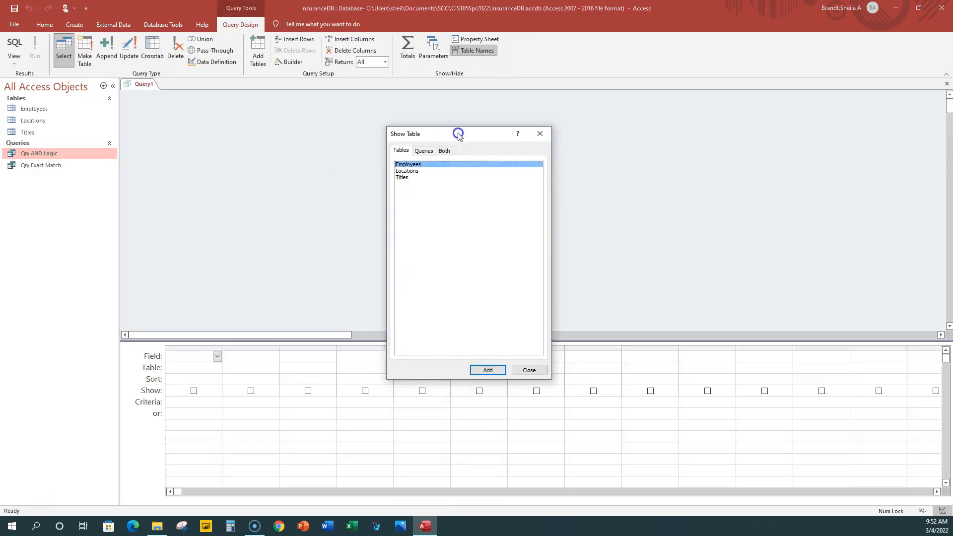
click(413, 162)
double_click(413, 161)
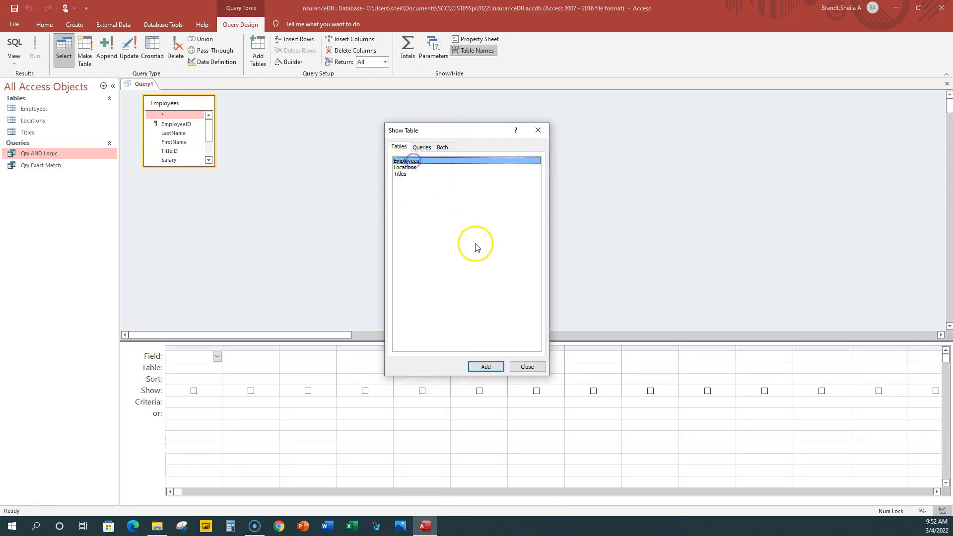
double_click(406, 167)
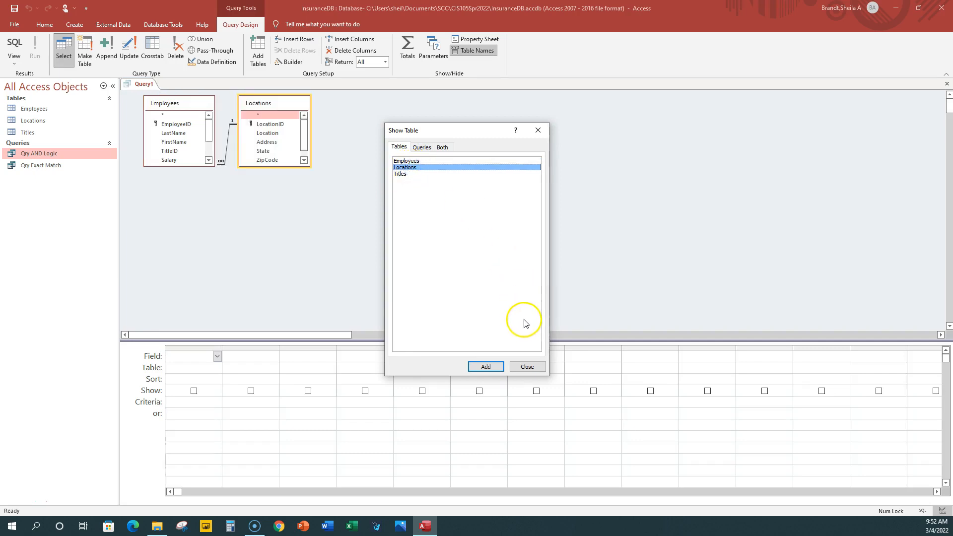
click(528, 367)
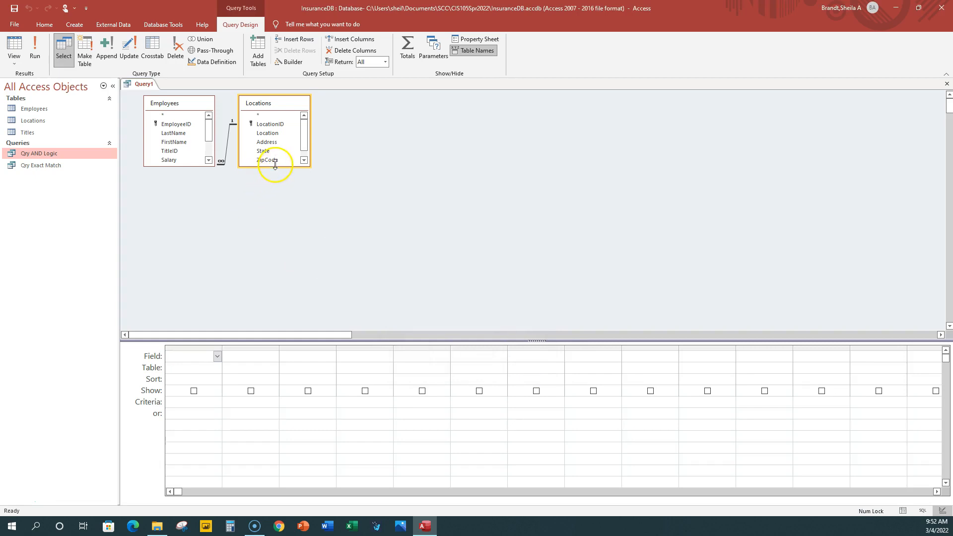
drag(277, 168, 280, 186)
drag(188, 166, 191, 214)
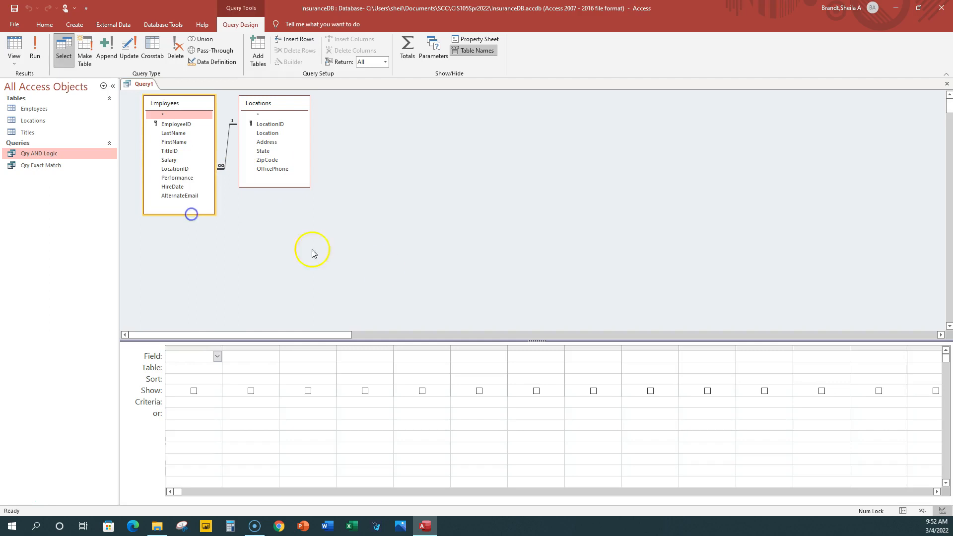
Step: Add EmployeeID, LastName, FirstName, Performance and AlternateEmail from Employees, plus Location from Locations, to the query grid
double_click(186, 125)
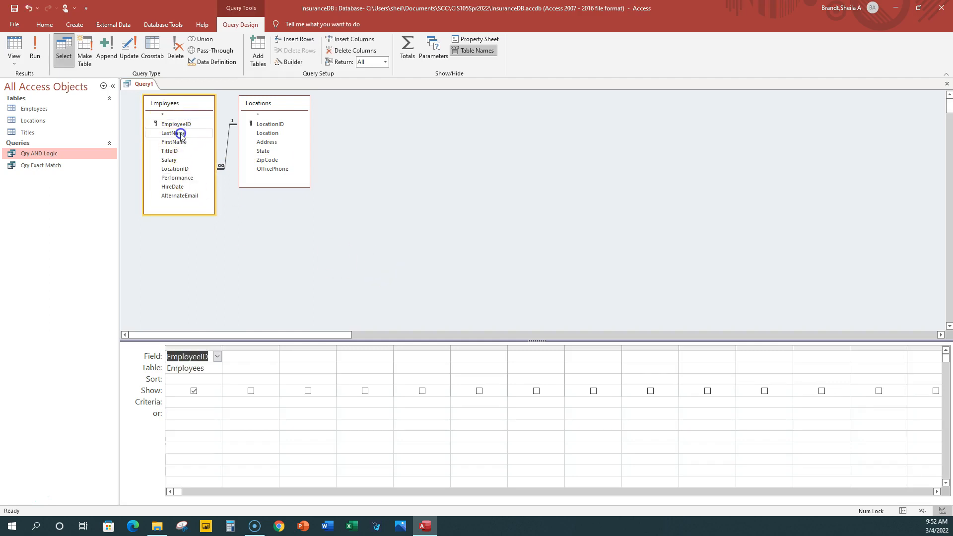
double_click(181, 134)
double_click(184, 143)
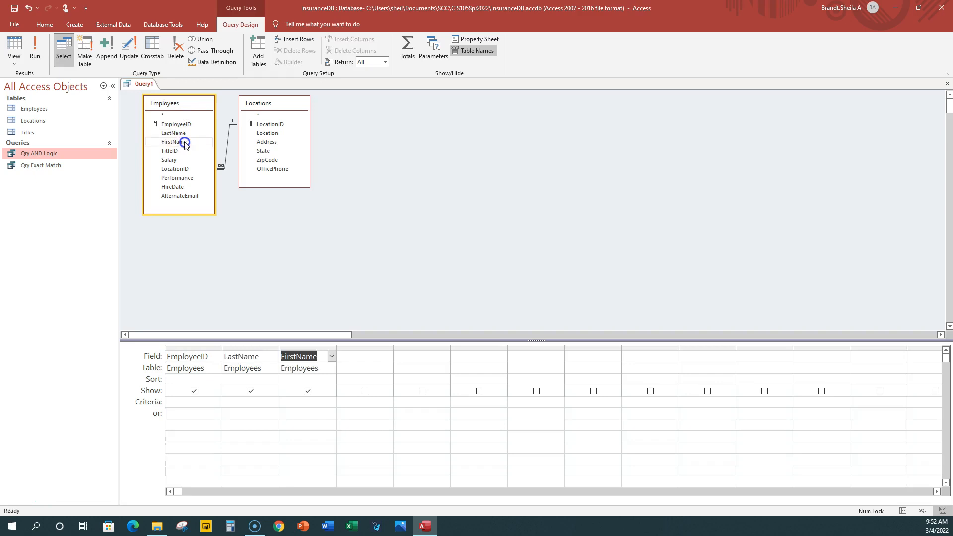
double_click(189, 178)
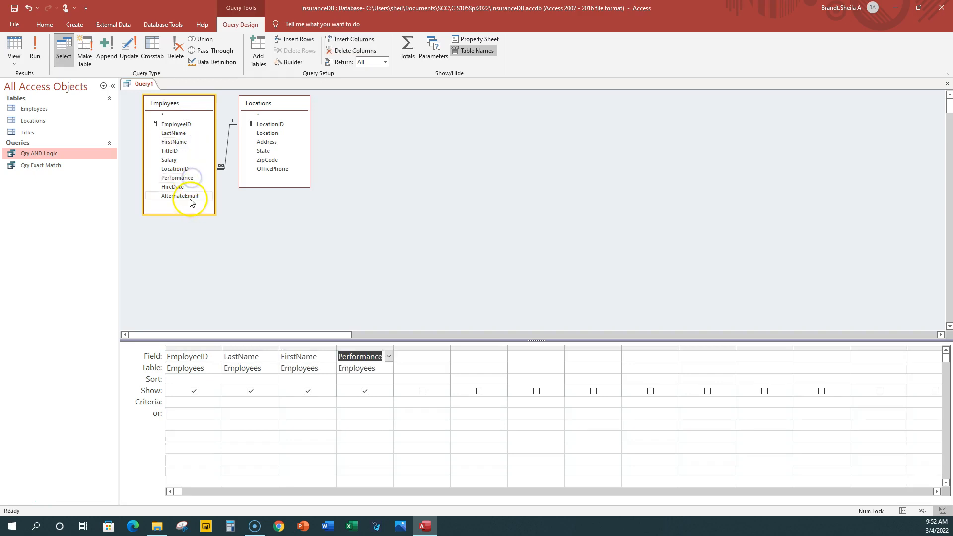
double_click(190, 197)
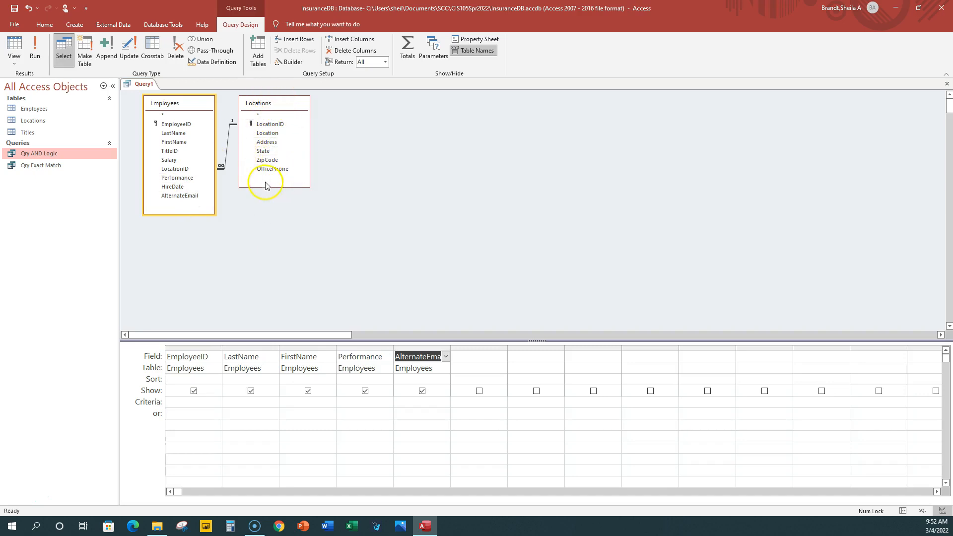
double_click(271, 134)
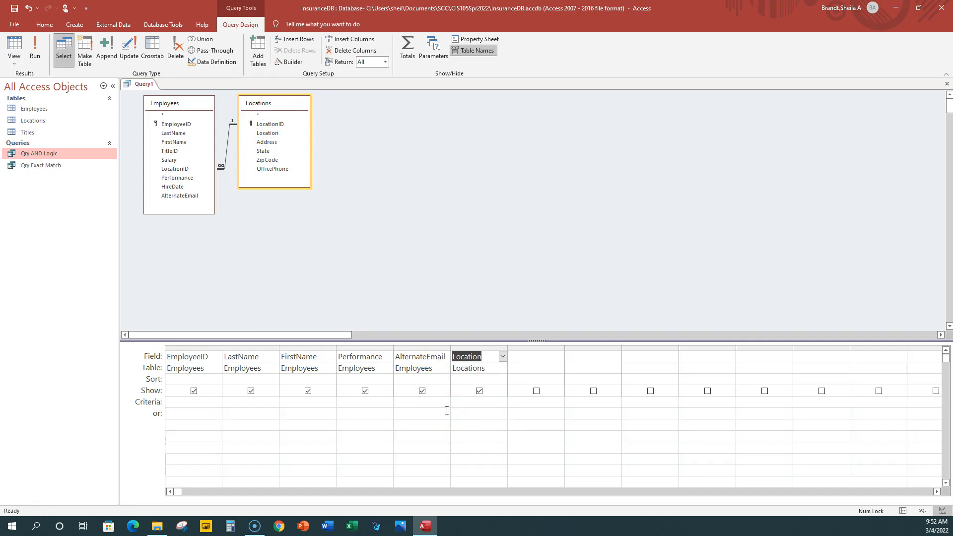
Step: Set the Performance criterion to Excellent and the Location criterion to San* on the same criteria row, and run the query
click(363, 403)
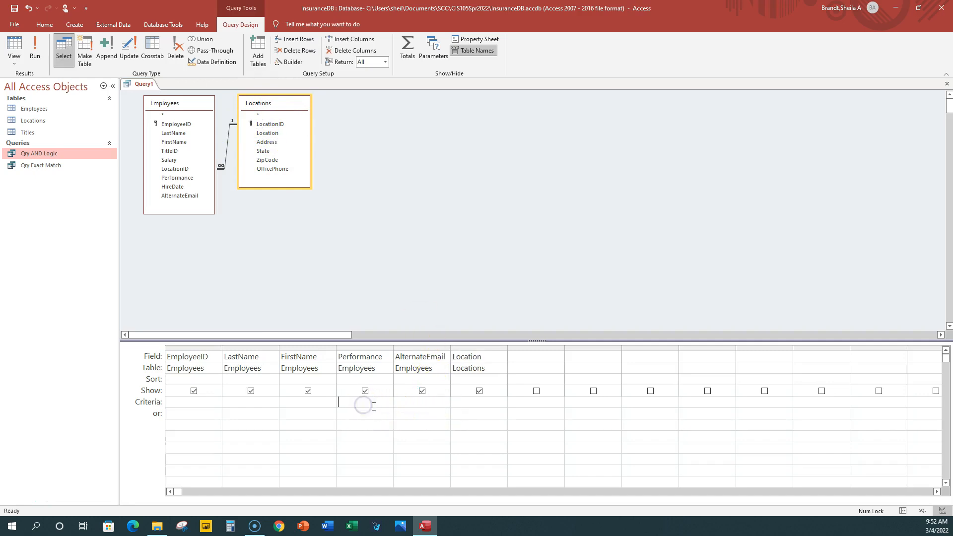
text(Excellent)
key(Return)
click(547, 451)
click(422, 402)
click(455, 402)
text(San)
text(*)
click(506, 409)
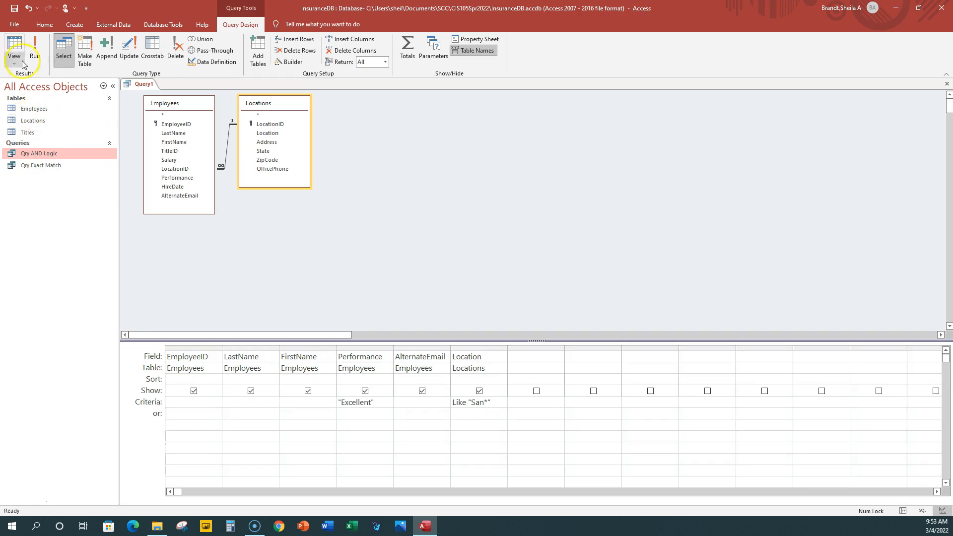
click(36, 51)
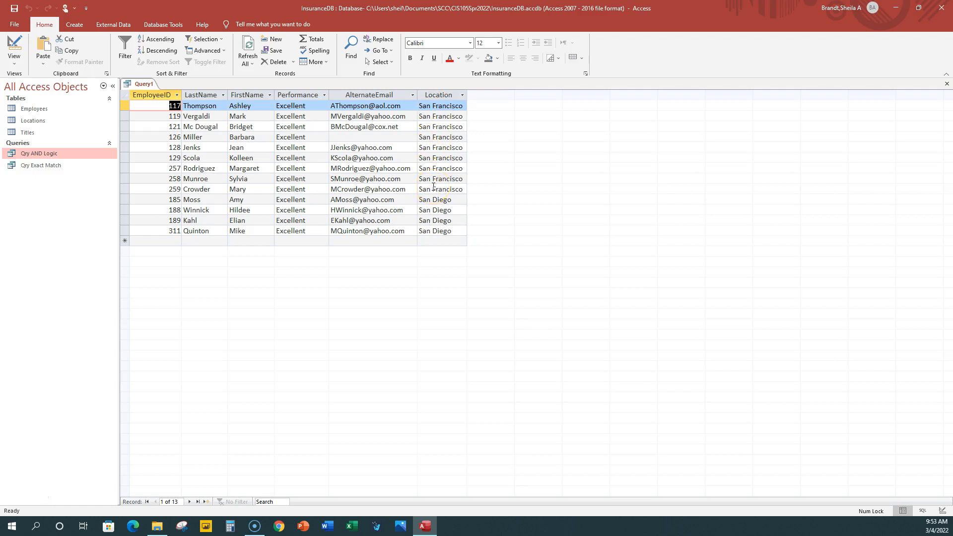
Step: Save the query as Qry Partial Match and close it
right_click(145, 85)
click(165, 91)
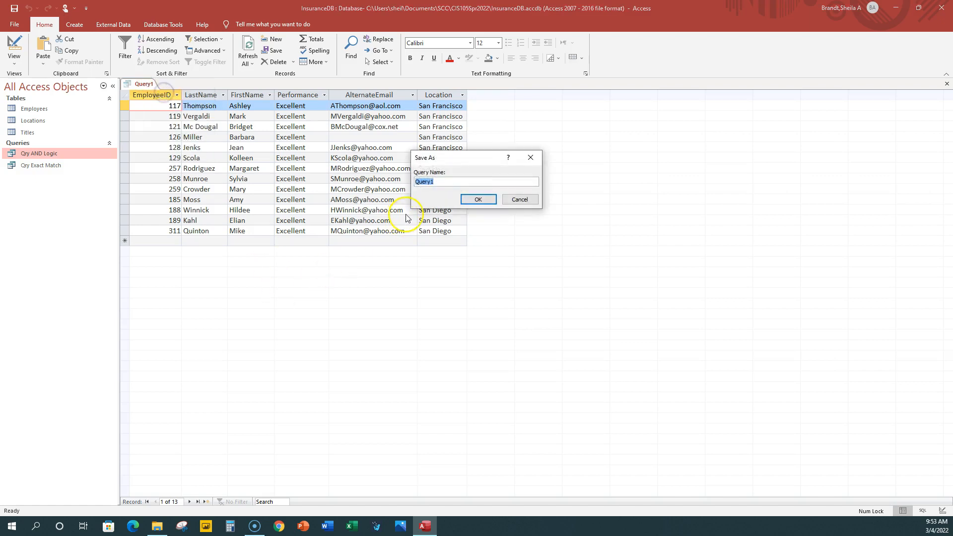
text(Q)
text(ry )
text(Partial )
text(Mar)
text(ch)
click(478, 199)
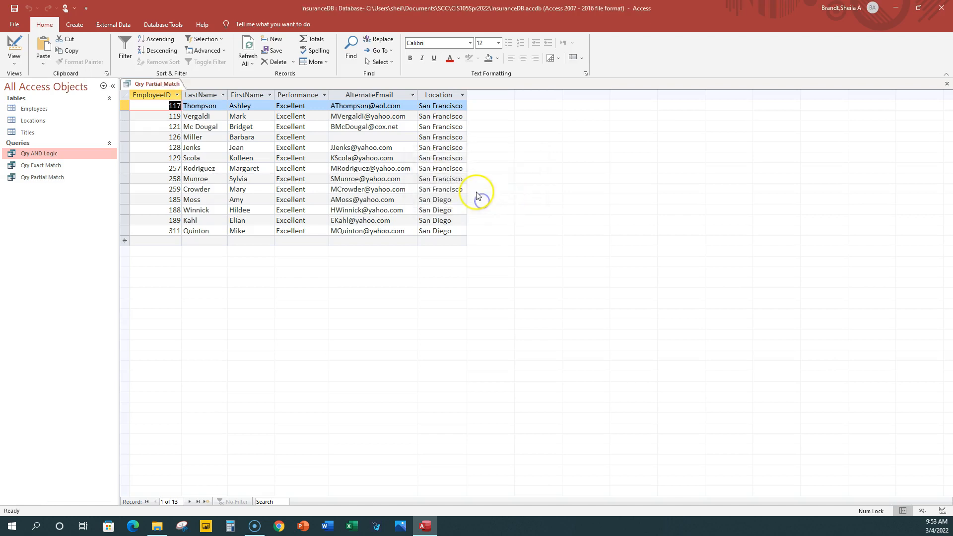
right_click(168, 84)
click(193, 106)
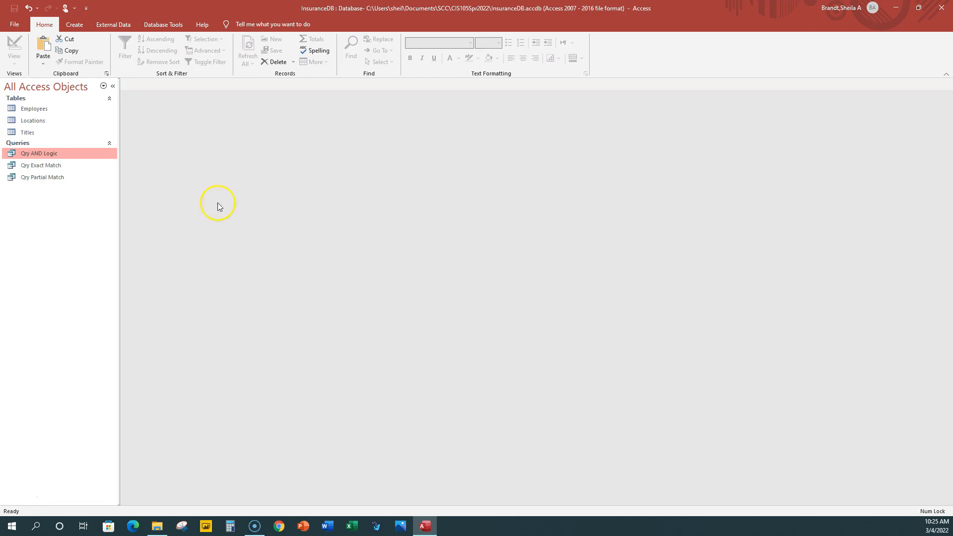
Step: Copy the Qry Partial Match query and paste it as a new query named Qry OR AND Logic
click(53, 179)
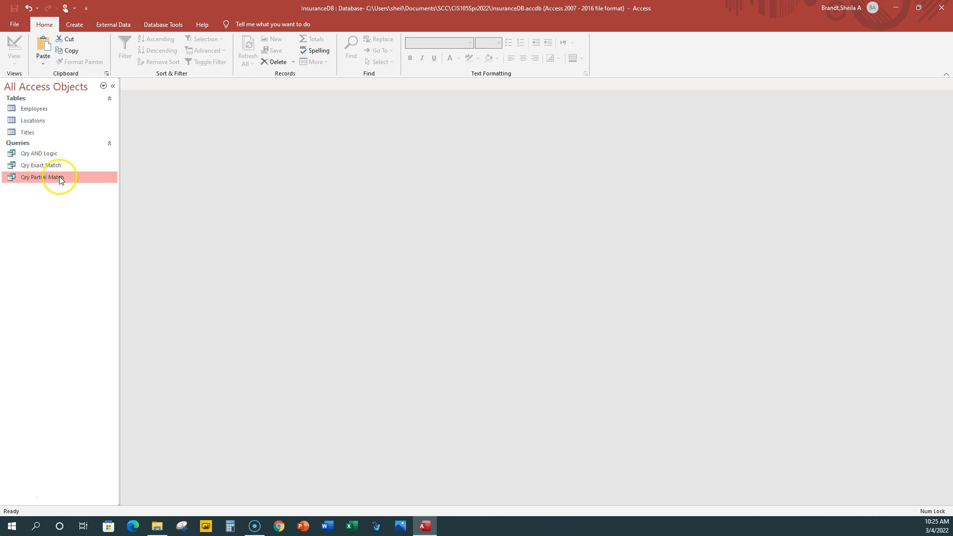
right_click(59, 179)
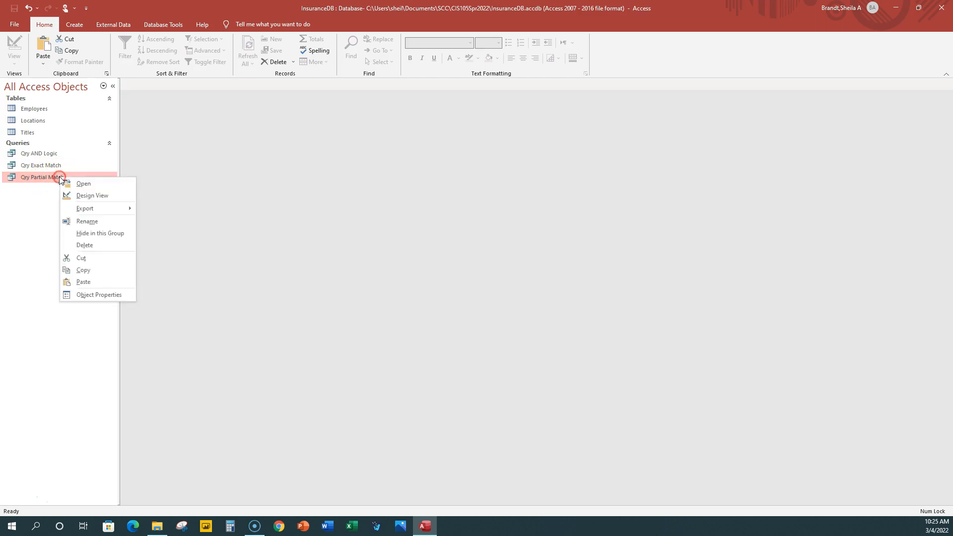
click(93, 269)
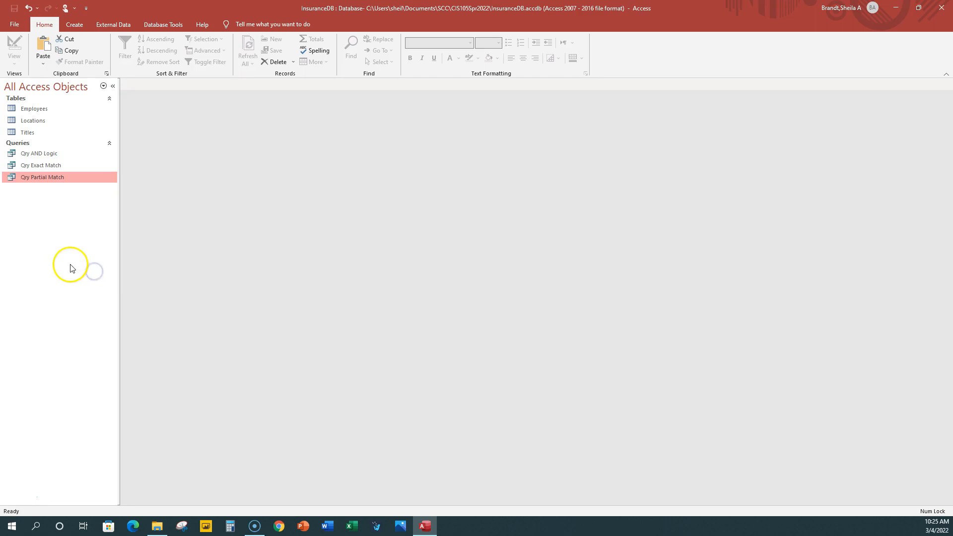
right_click(71, 268)
click(87, 320)
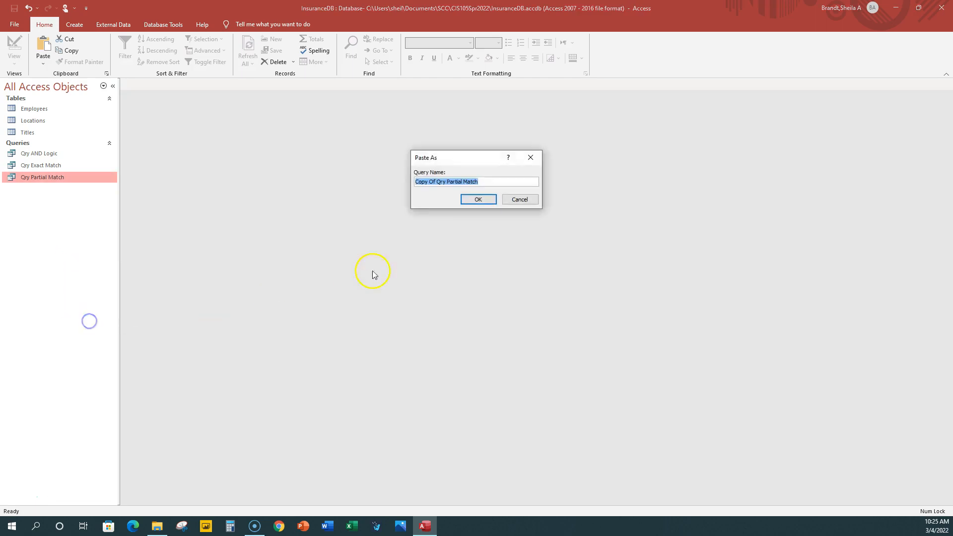
text(Qr)
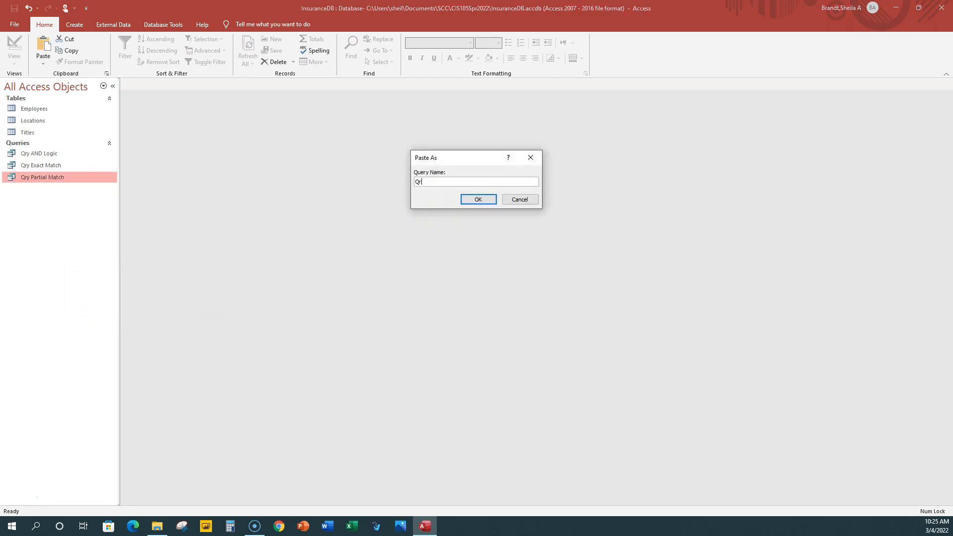
text(y OR AND Logi)
click(477, 199)
Step: Open Qry OR AND Logic in Design View and add the Titles table to it
click(43, 176)
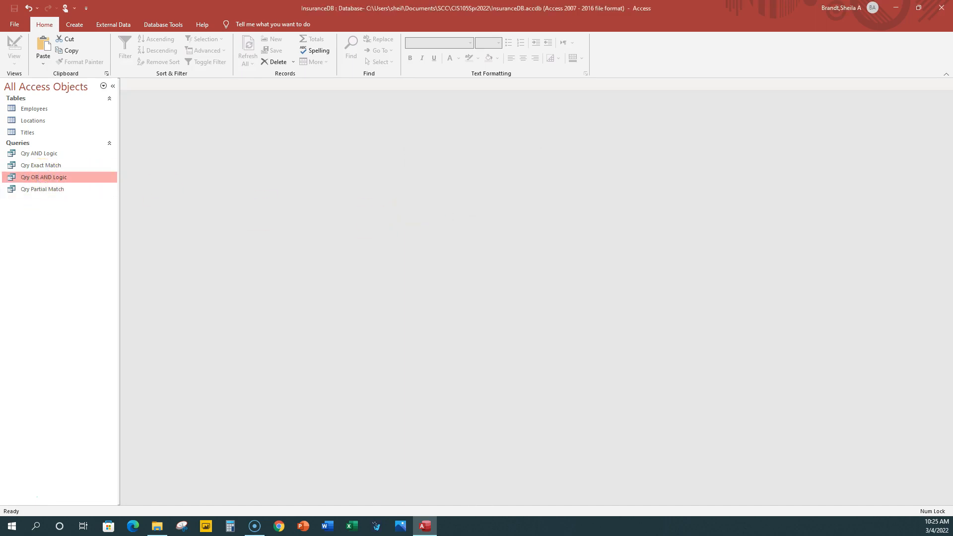
right_click(63, 177)
click(95, 195)
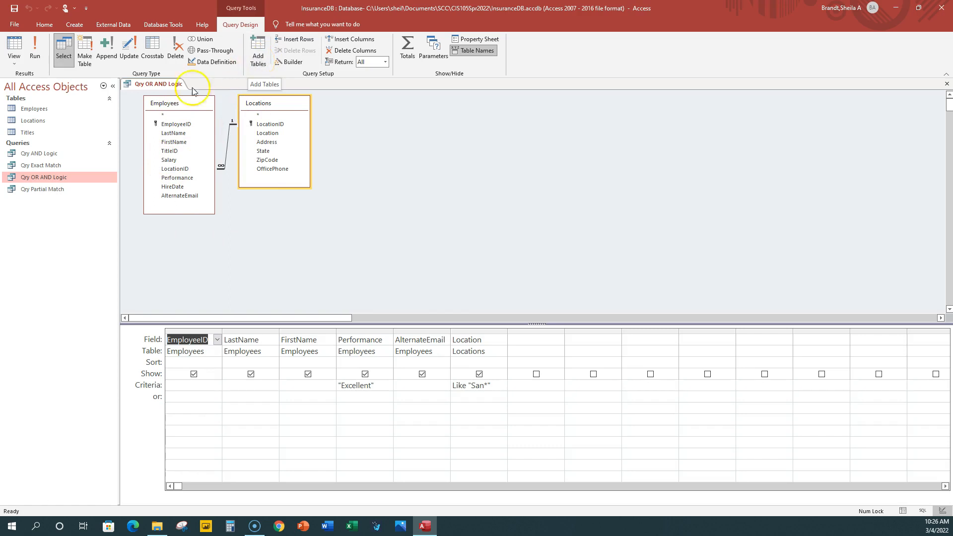
click(28, 133)
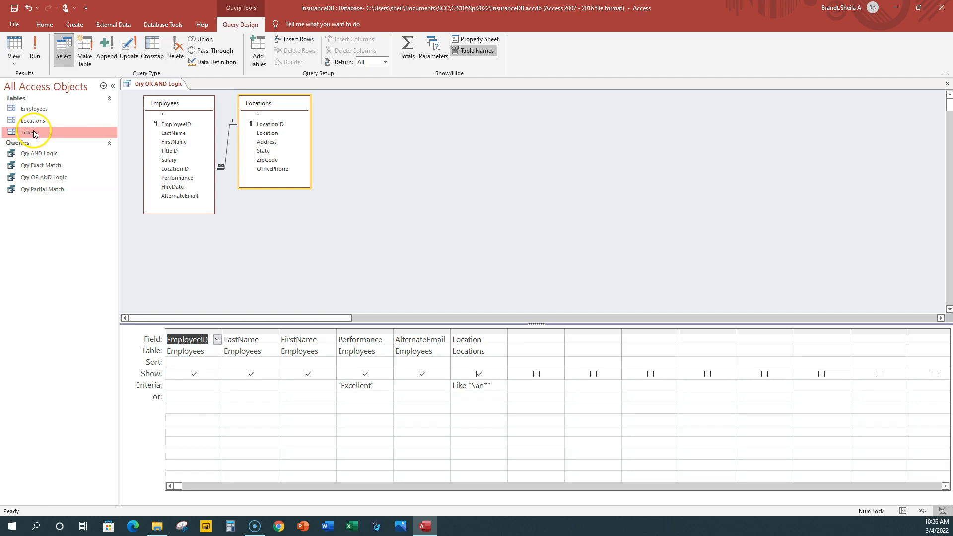
drag(33, 130, 276, 224)
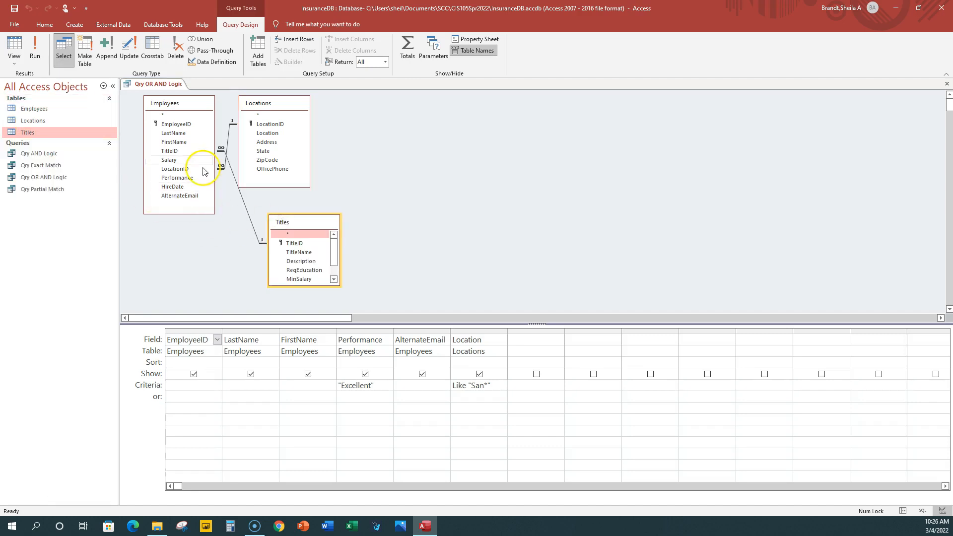
Step: Rearrange the Employees, Titles and Locations field lists so their join lines are clear, and enlarge Titles to show all its fields
drag(196, 106, 434, 113)
drag(285, 221, 187, 107)
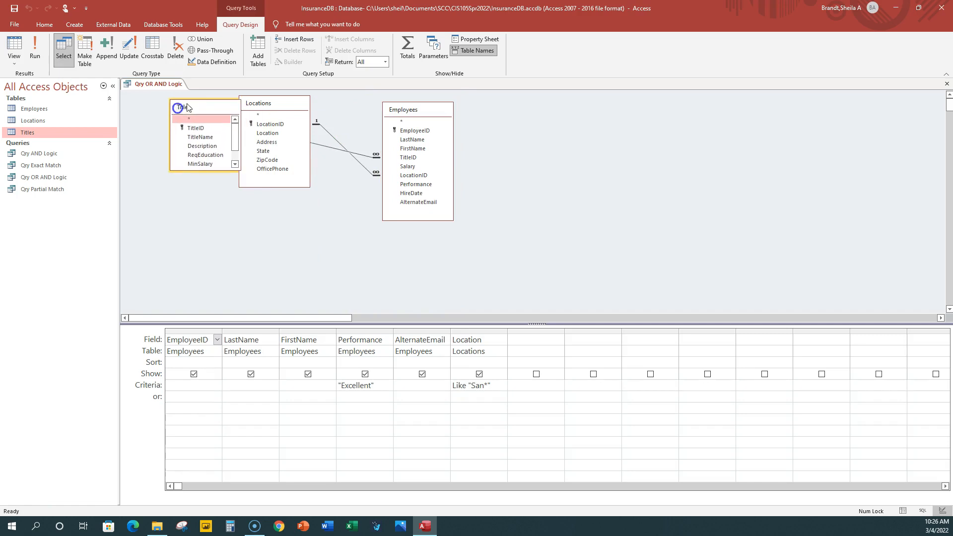
drag(259, 106, 297, 176)
drag(214, 170, 209, 202)
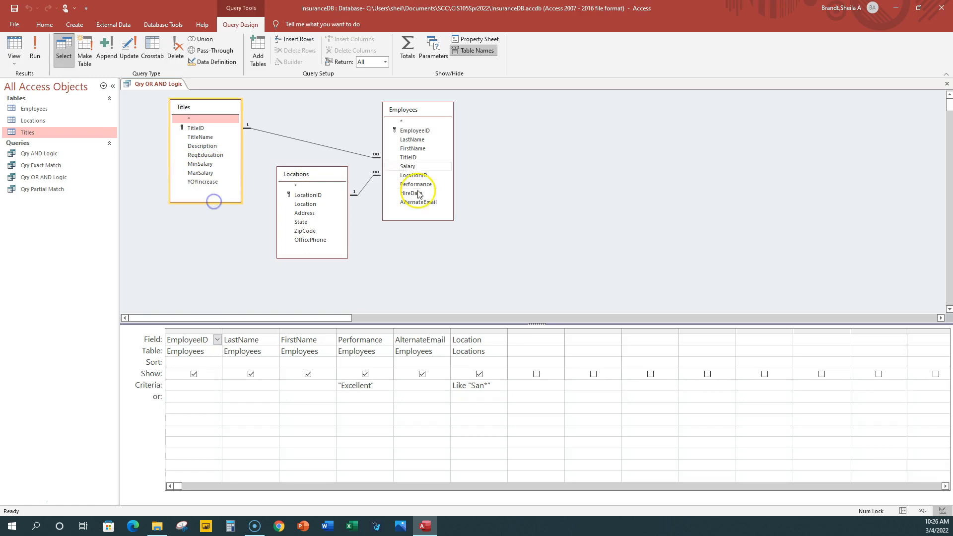
Step: Add State from Locations and TitleName from Titles with the criteria CA and Manager on the or row, and run the query
double_click(318, 223)
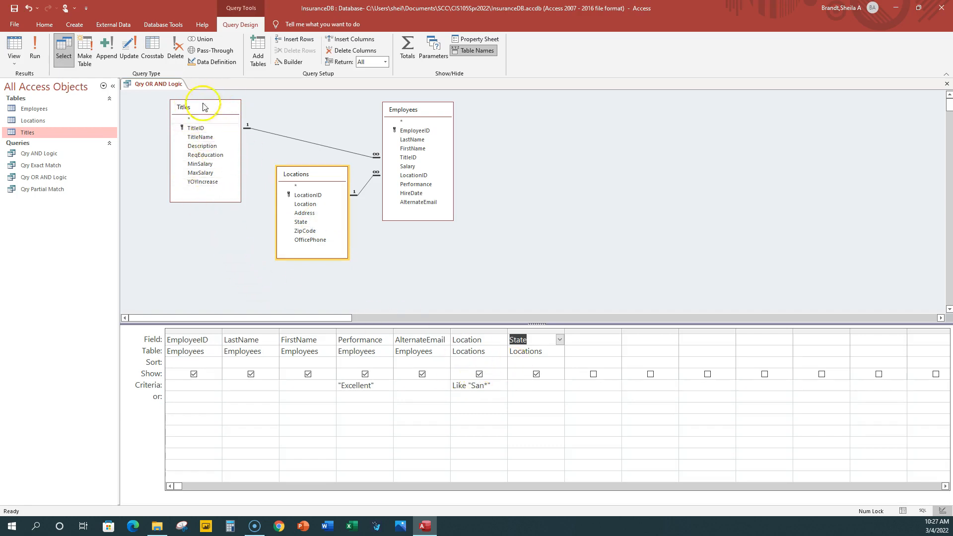
double_click(201, 139)
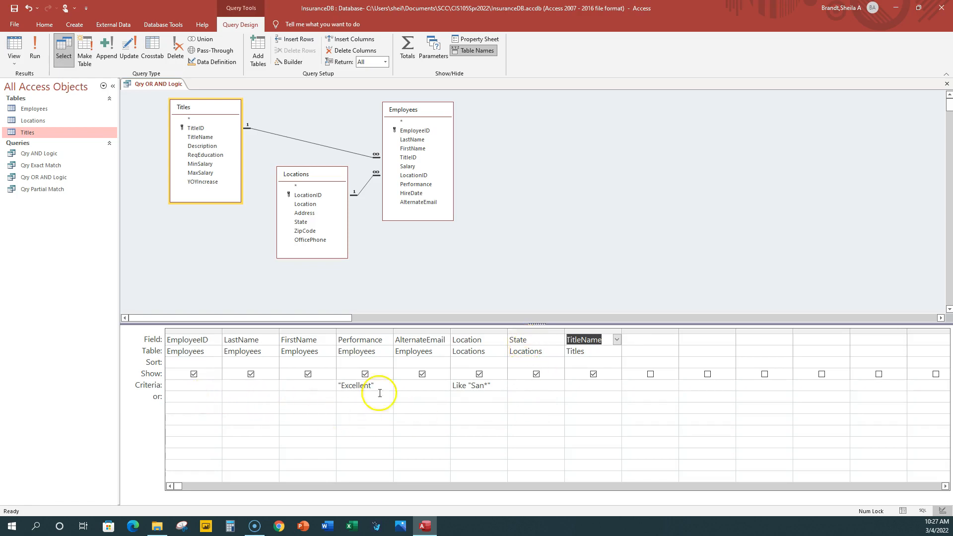
click(514, 395)
text(CA)
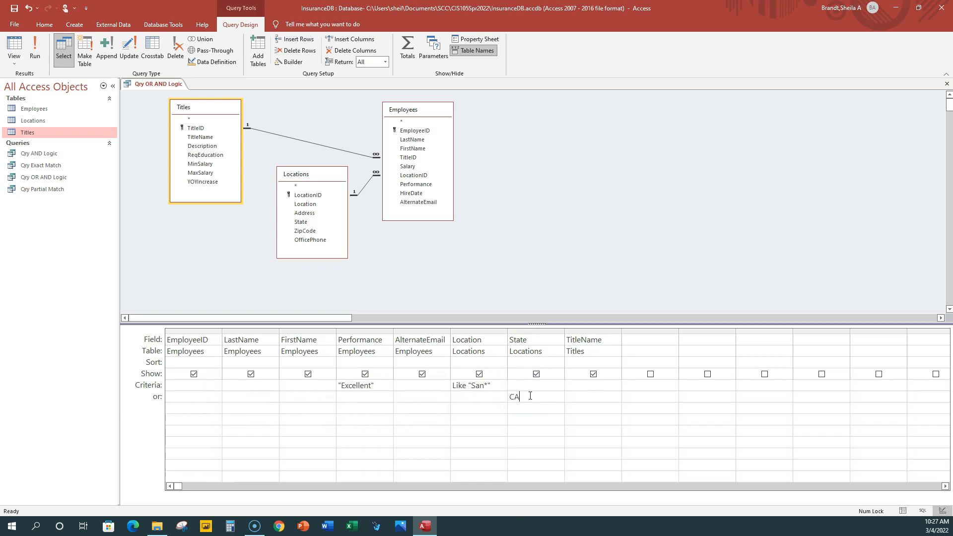
key(Tab)
text(Manager)
key(Tab)
click(34, 48)
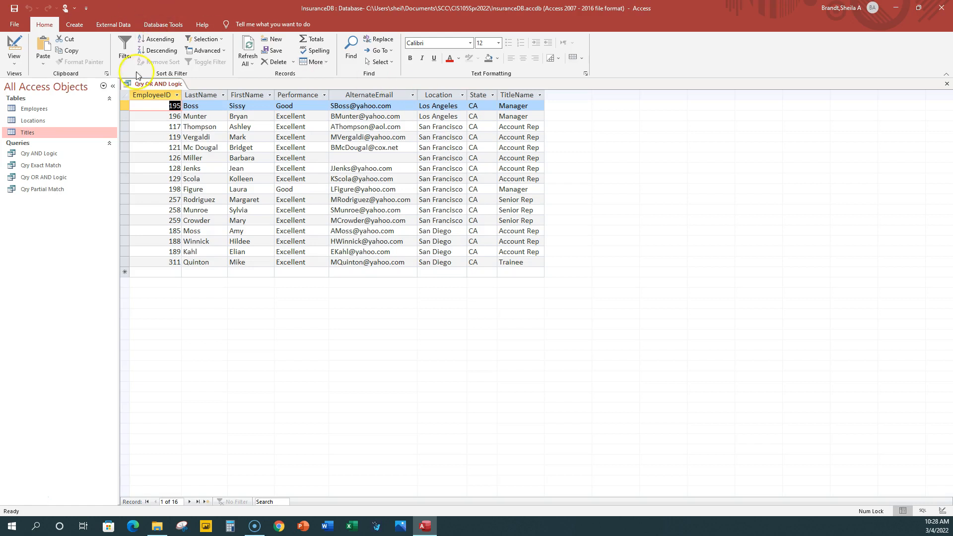
Step: Save and close the Qry OR AND Logic query
right_click(174, 84)
click(177, 86)
right_click(177, 86)
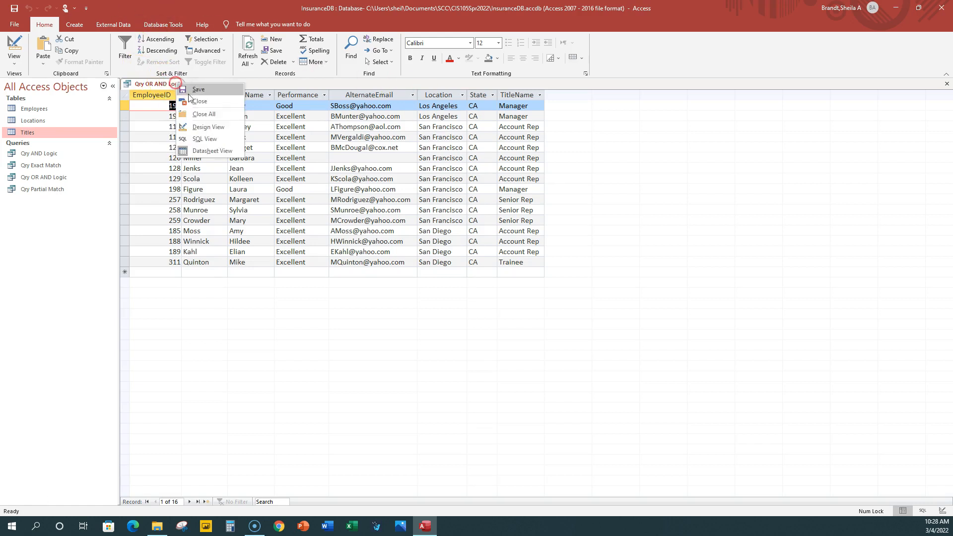
click(196, 100)
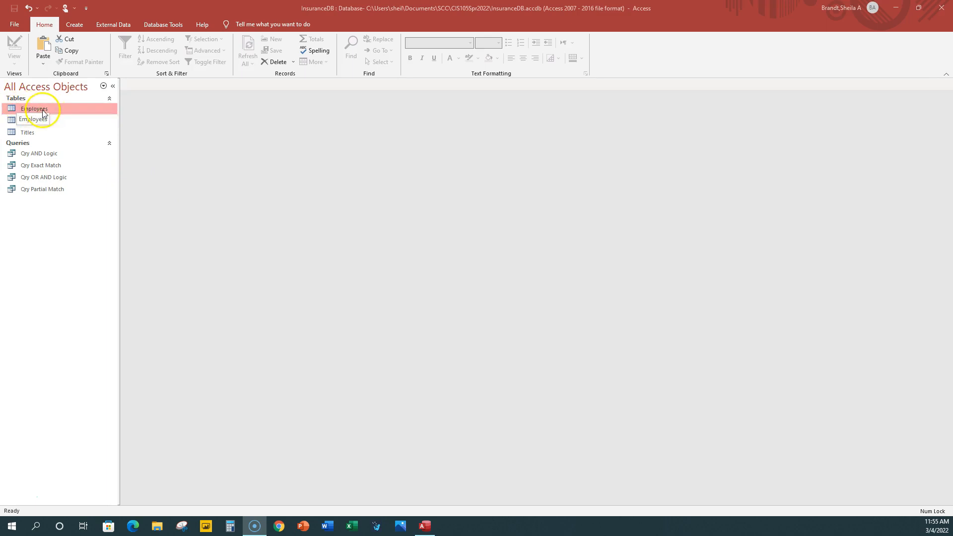
Step: Create a report from the Employees table and narrow its LastName, FirstName, TitleID, LocationID and Performance columns to fit the page width
click(77, 26)
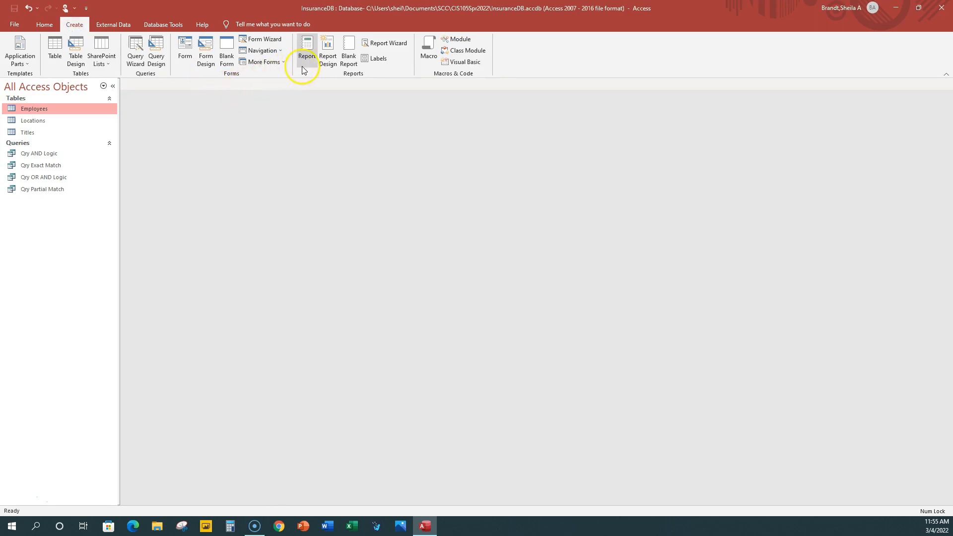
click(307, 48)
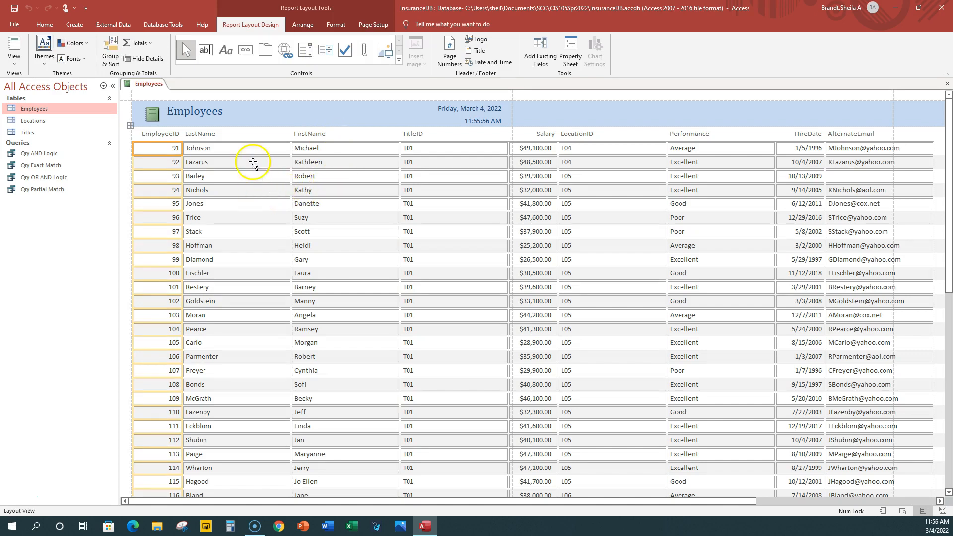
click(242, 148)
drag(290, 148, 268, 149)
click(315, 148)
drag(361, 149, 309, 149)
click(320, 148)
drag(418, 148, 374, 150)
click(460, 150)
drag(532, 150, 487, 150)
click(560, 146)
drag(595, 148, 564, 148)
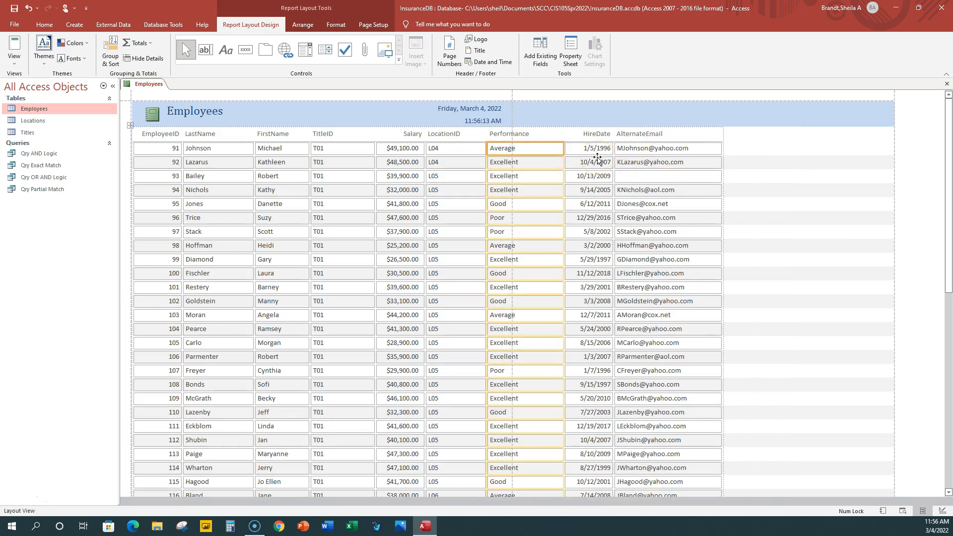
Step: Save the Employees report as Rpt All Employees
right_click(156, 92)
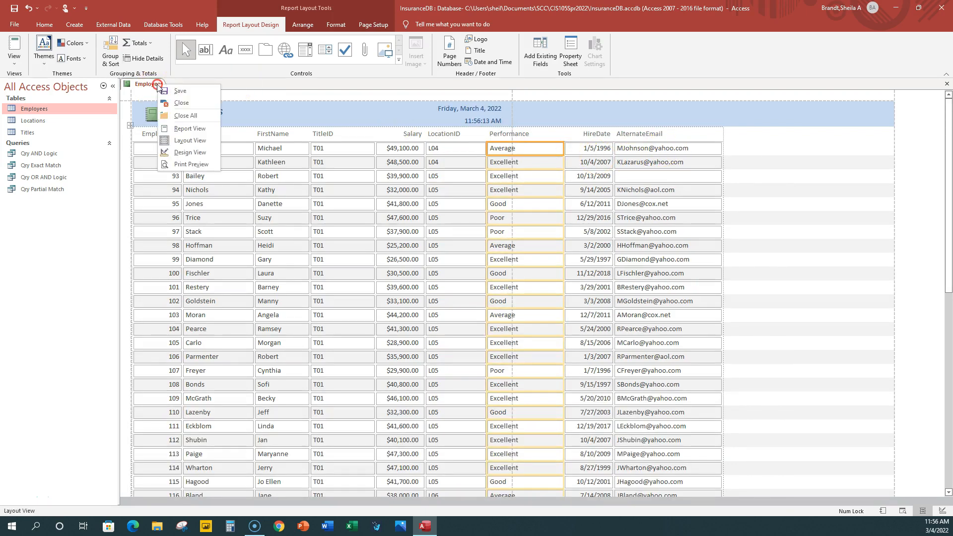
click(181, 92)
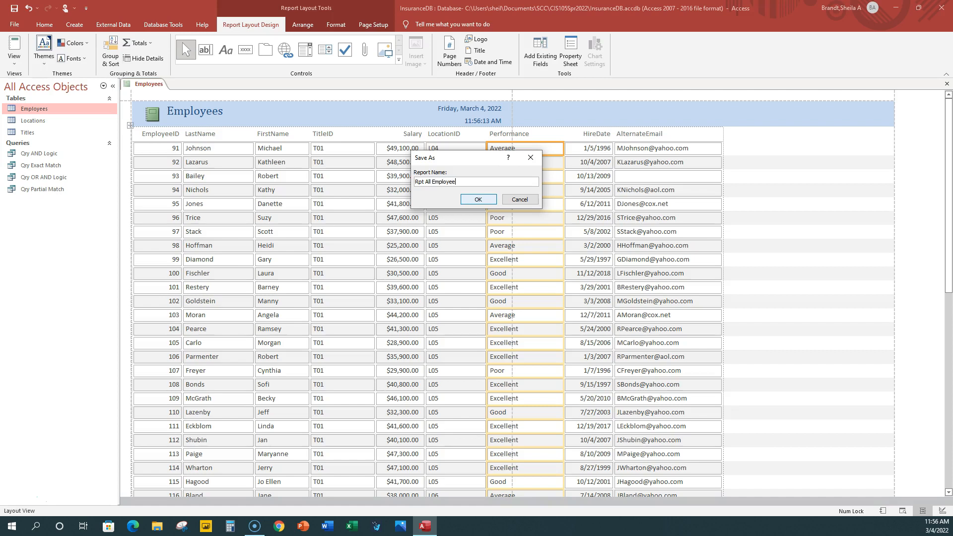
click(469, 200)
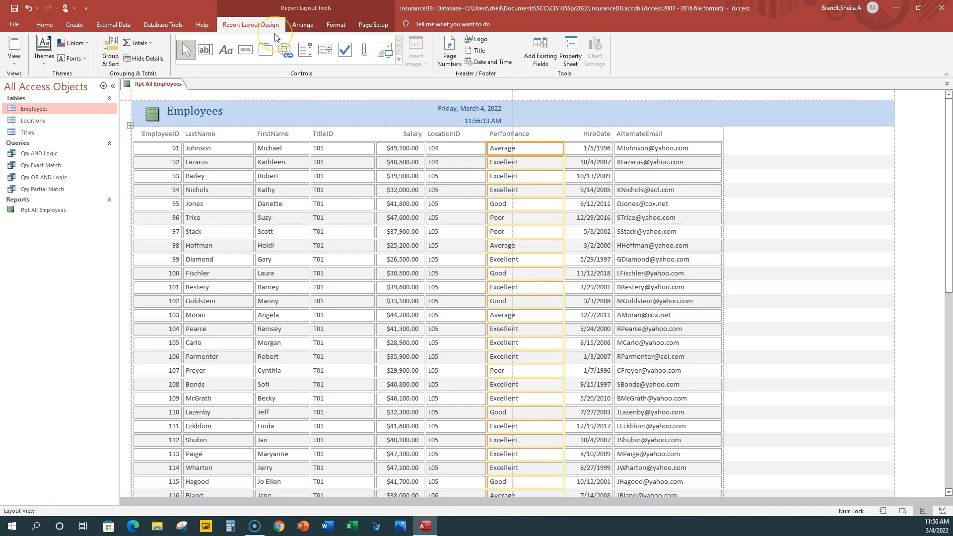
Step: Display the data properties of the whole report to check its record source
click(569, 58)
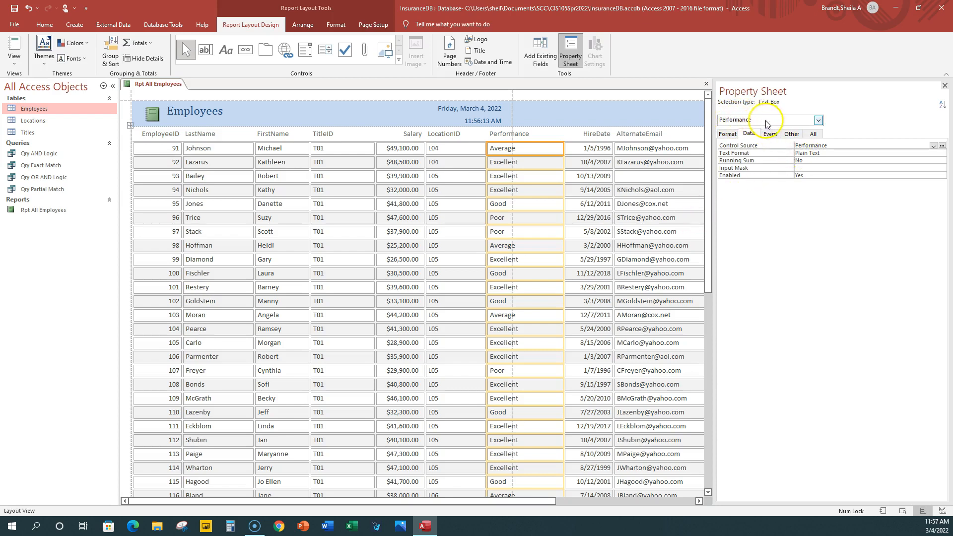
click(818, 121)
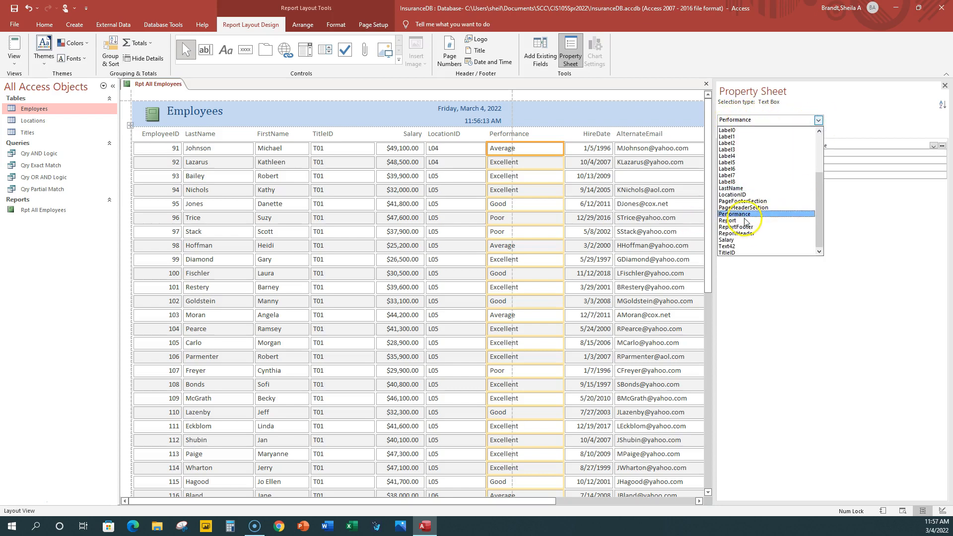
click(740, 223)
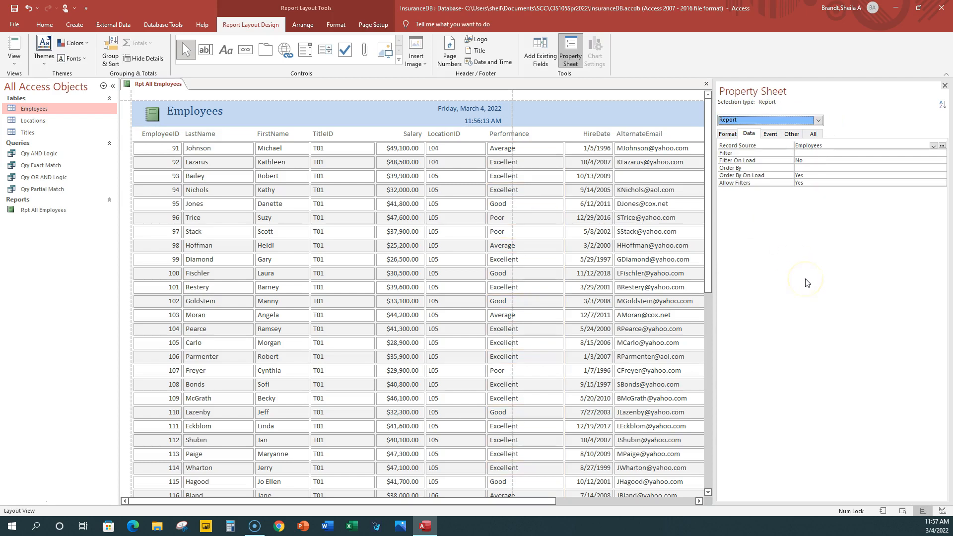
click(749, 133)
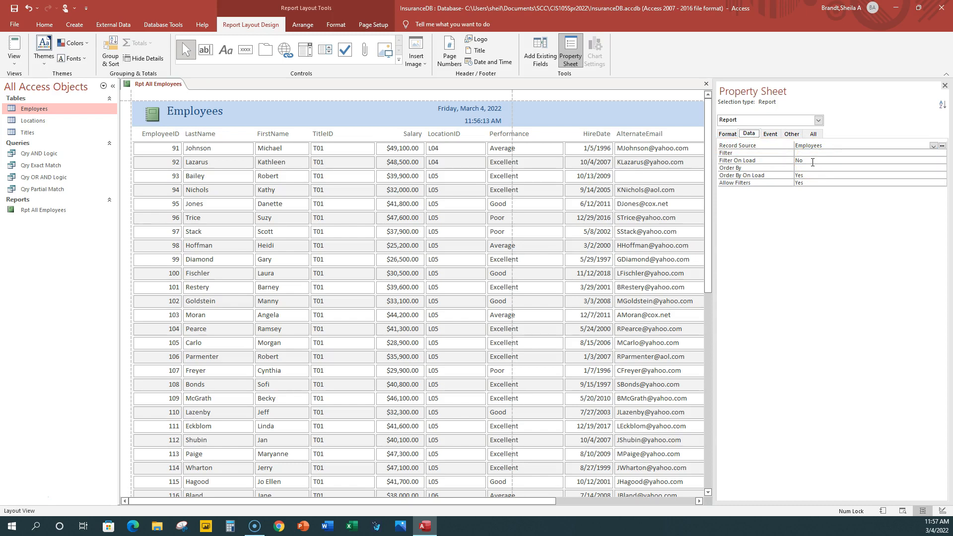
Step: Save and close the Rpt All Employees report
right_click(174, 86)
click(195, 95)
right_click(181, 83)
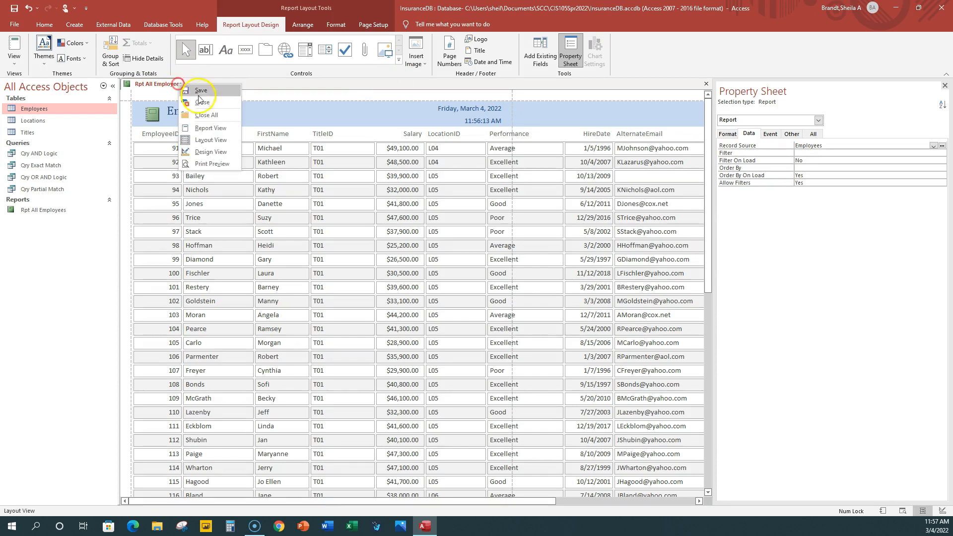
click(197, 106)
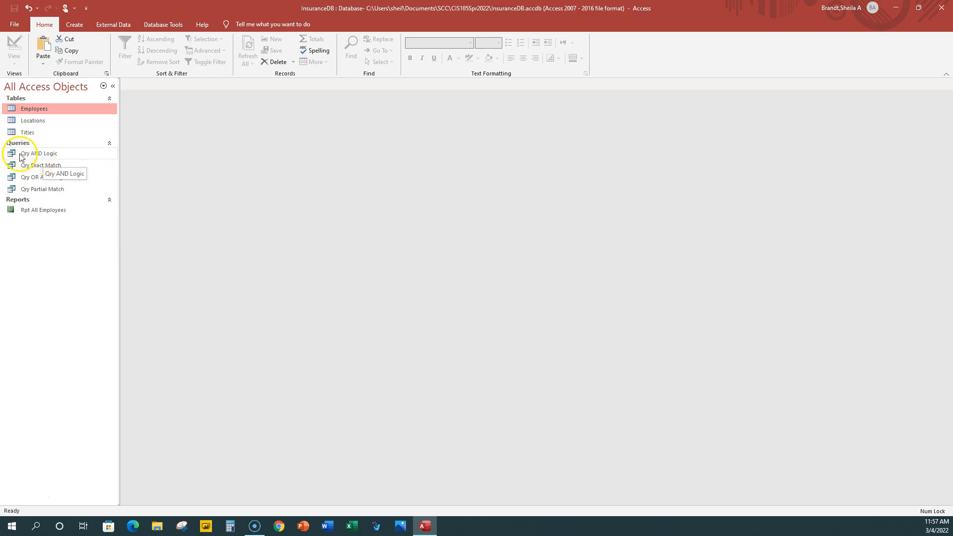
Step: Create a report based on the Qry AND Logic query
click(38, 154)
click(53, 157)
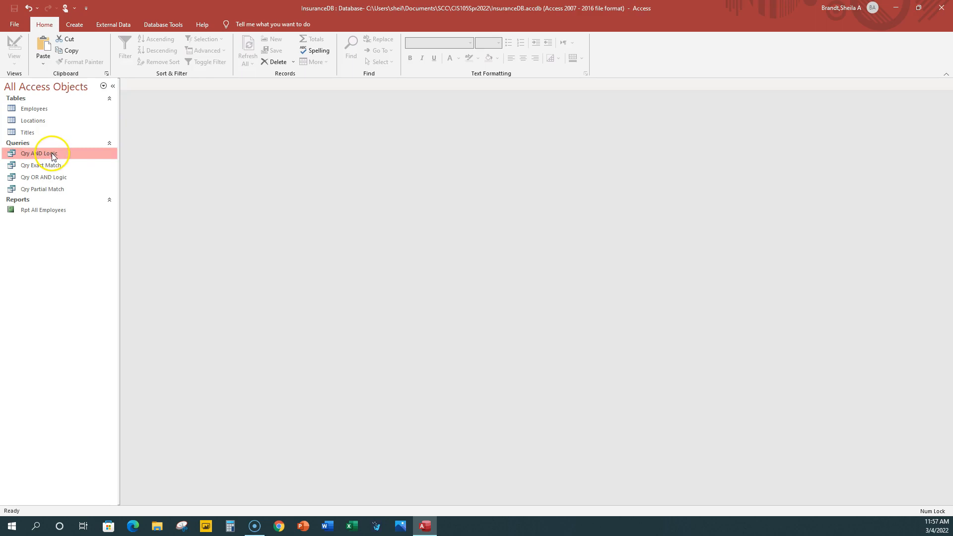
click(75, 24)
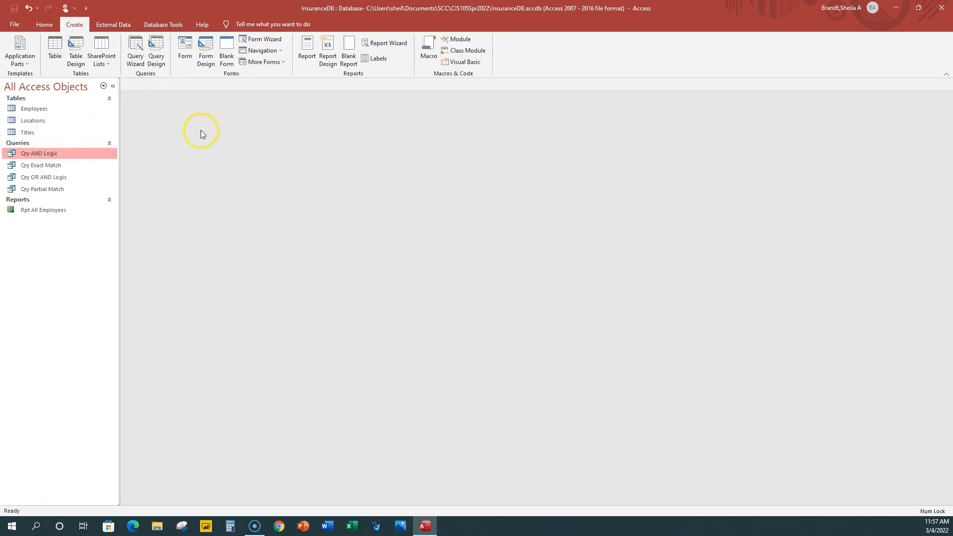
click(309, 56)
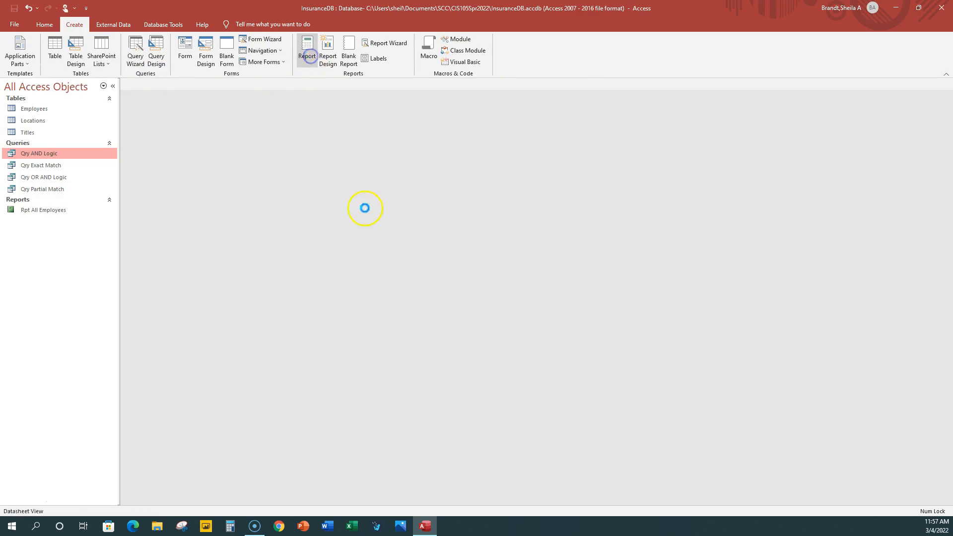
Step: Narrow the LastName, FirstName, Performance and AlternateEmail columns so the report's fields fit within the page boundary
click(251, 159)
drag(285, 149, 251, 149)
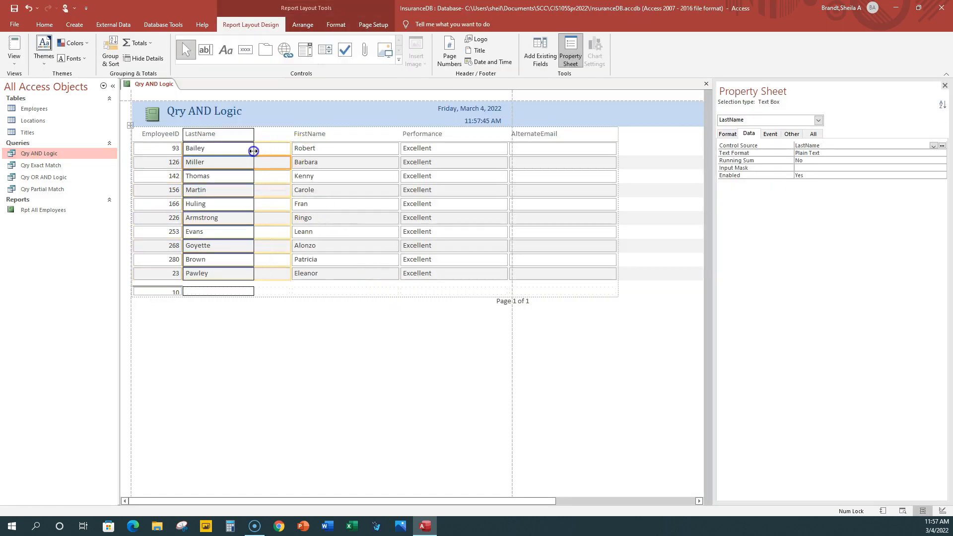
click(307, 148)
drag(360, 150, 323, 149)
click(386, 147)
drag(432, 146, 399, 149)
click(441, 148)
drag(505, 149, 486, 151)
Step: Shift the page number text box in the footer leftward until it lies entirely inside the page boundary
click(511, 301)
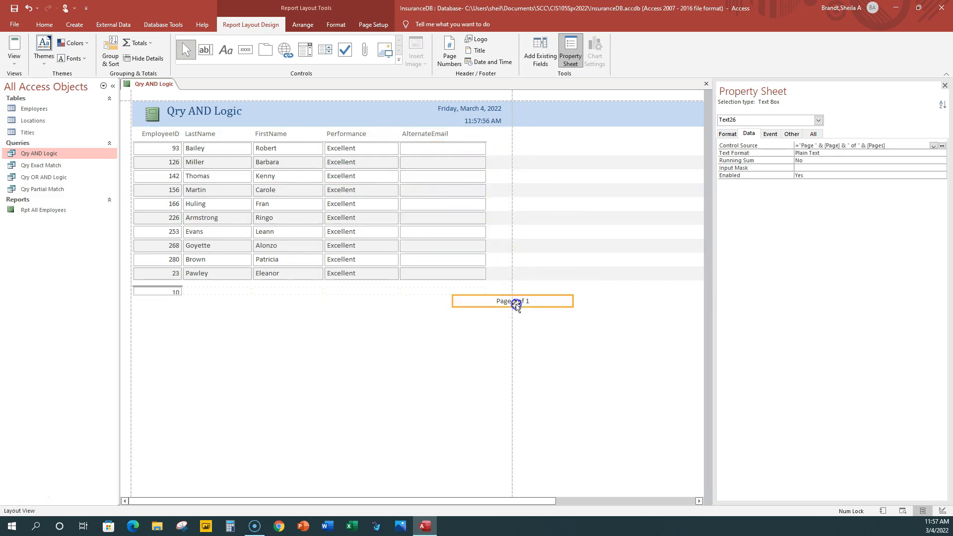
key(Left)
key(Left)
key(Left)
key(Left)
key(Left)
key(Left)
key(Left)
key(Left)
key(Left)
key(Left)
key(Left)
key(Left)
key(Left)
key(Left)
key(Left)
key(Left)
key(Left)
key(Left)
key(Left)
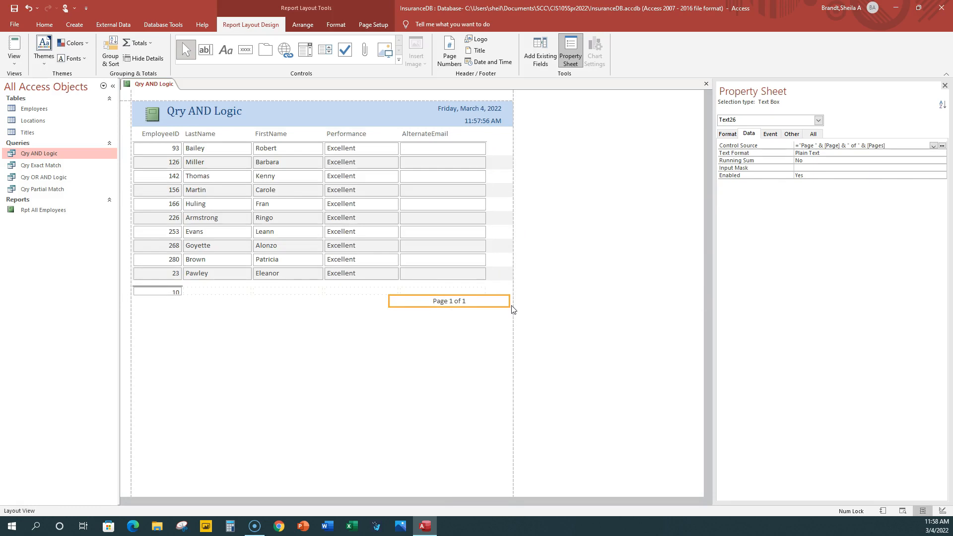
Step: Save the Qry AND Logic report as Rpt Excellent Employees No Emails
right_click(169, 85)
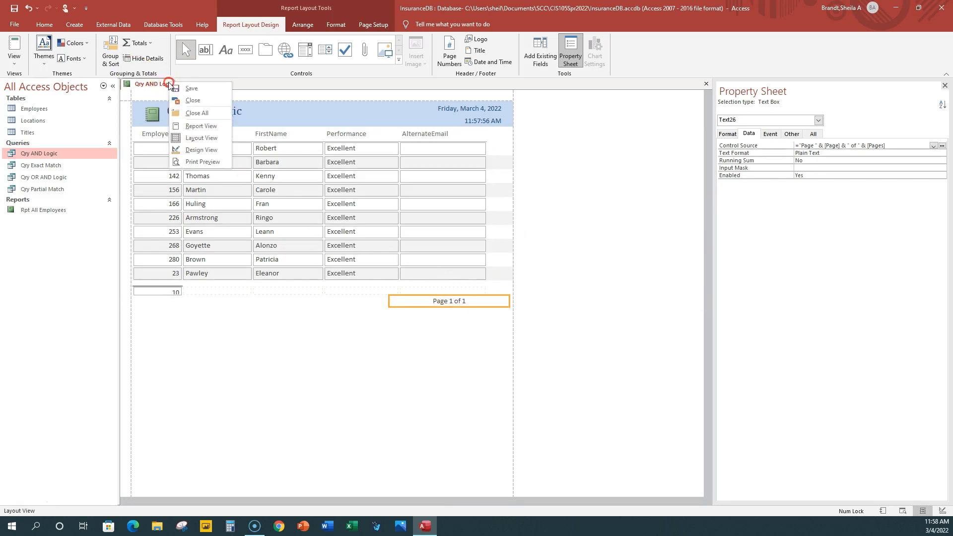
click(191, 88)
text(Rp)
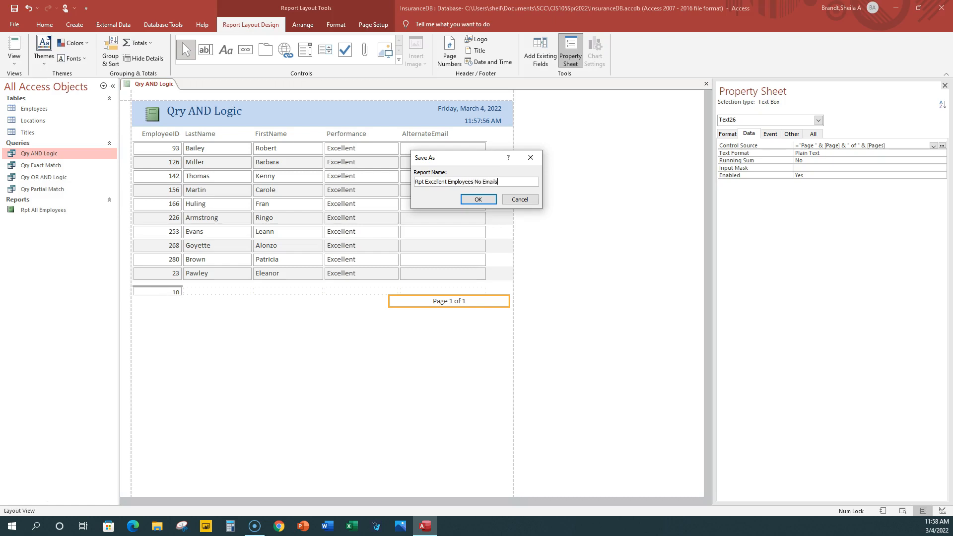
click(478, 199)
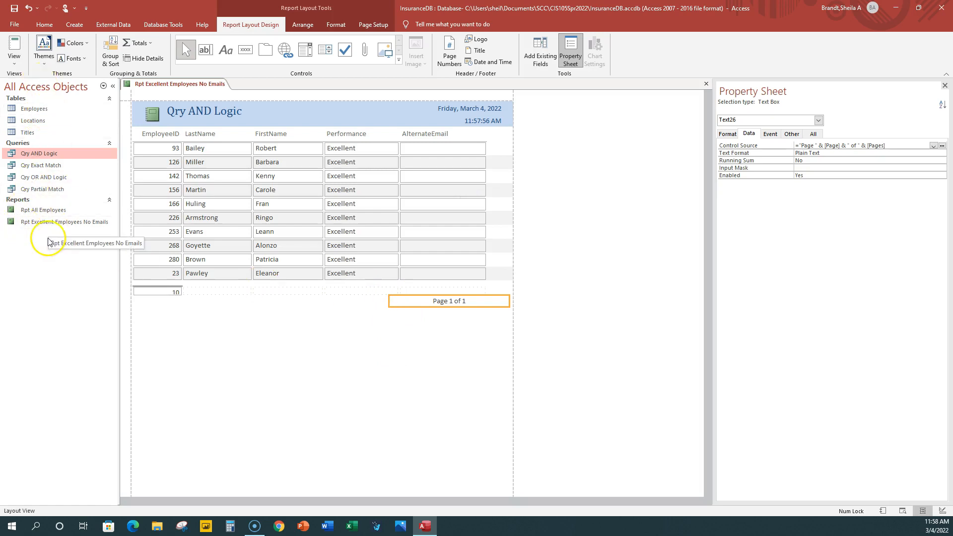
Step: Check the record source of Rpt Excellent Employees No Emails in the data properties for the whole report
click(818, 121)
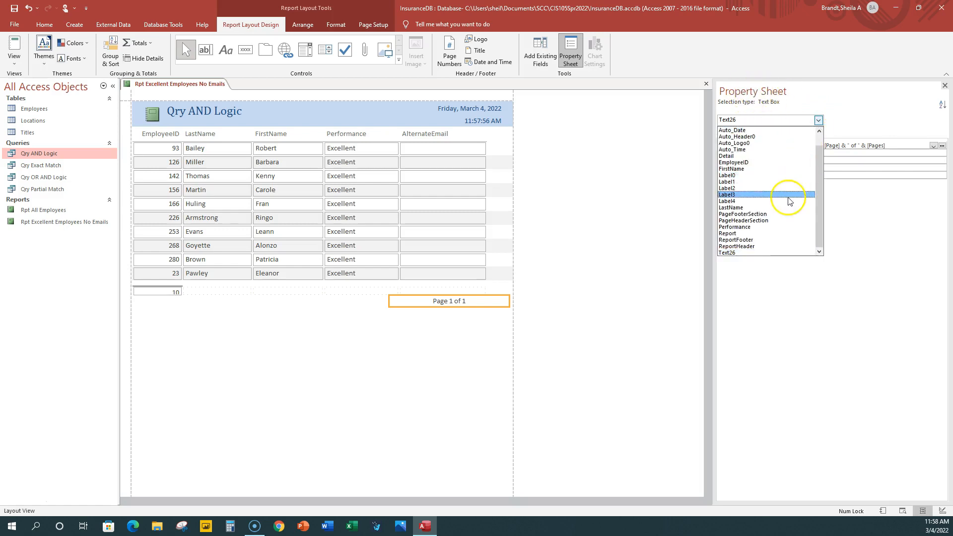
click(733, 234)
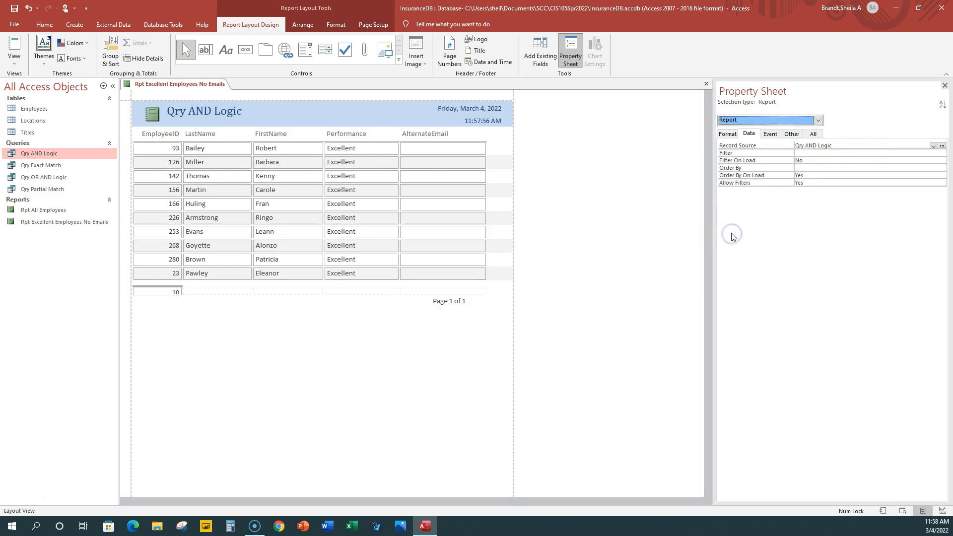
click(754, 136)
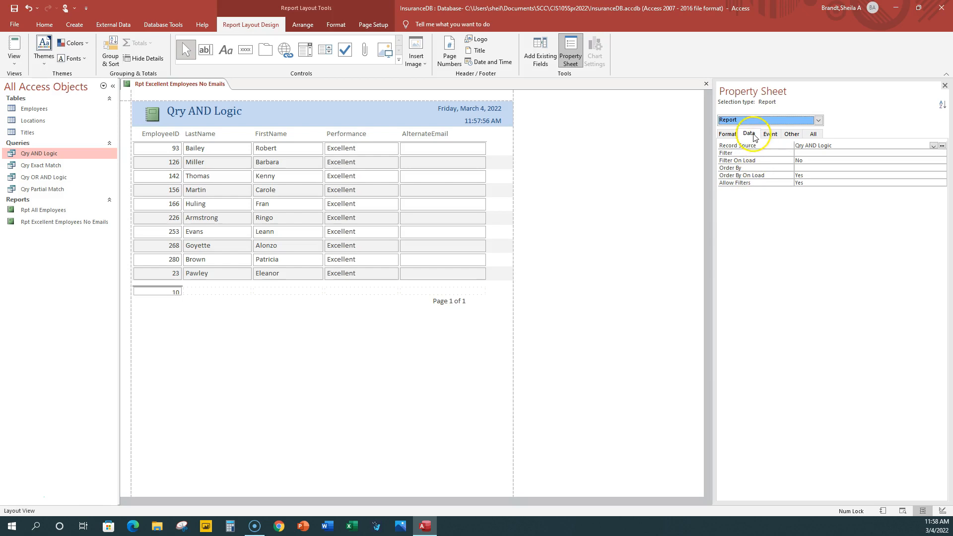